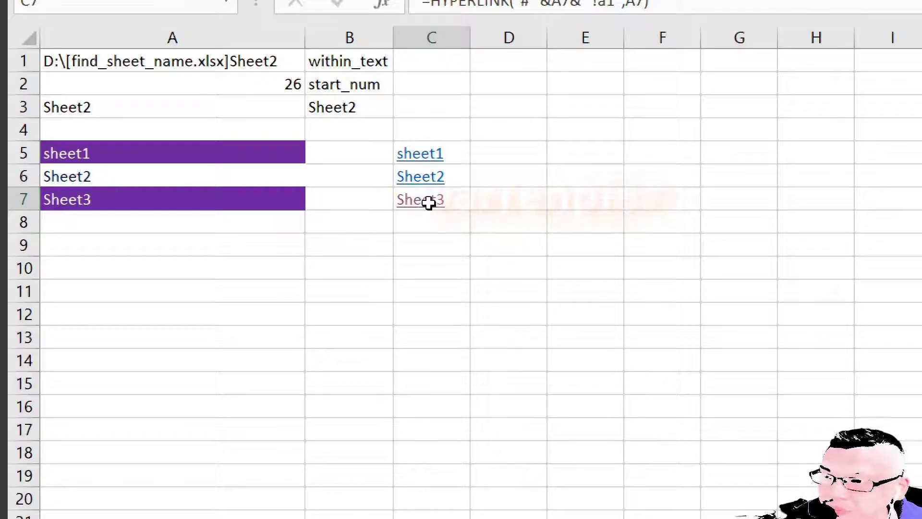
Start a HYPERLINK formula in cell D5, beside the existing sheet1 link.
{"action": "left_click", "coordinate": [429, 204]}
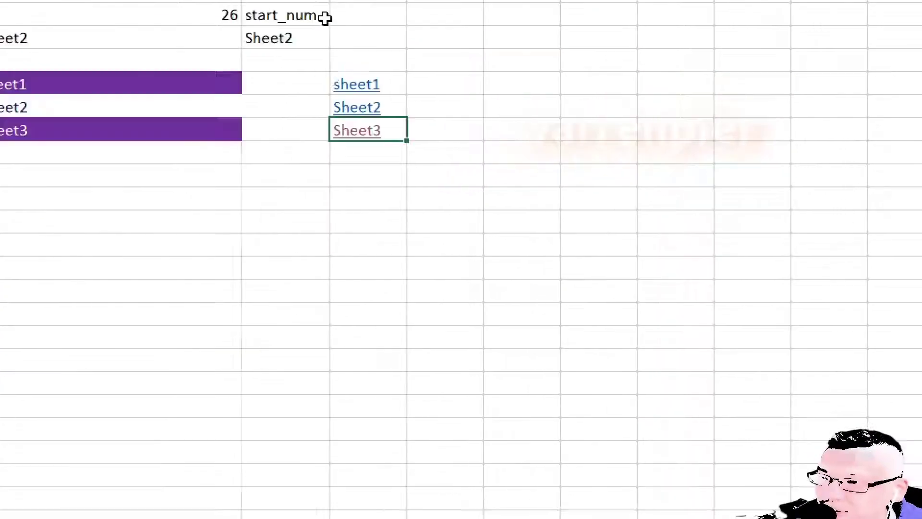
{"action": "key", "text": "Right"}
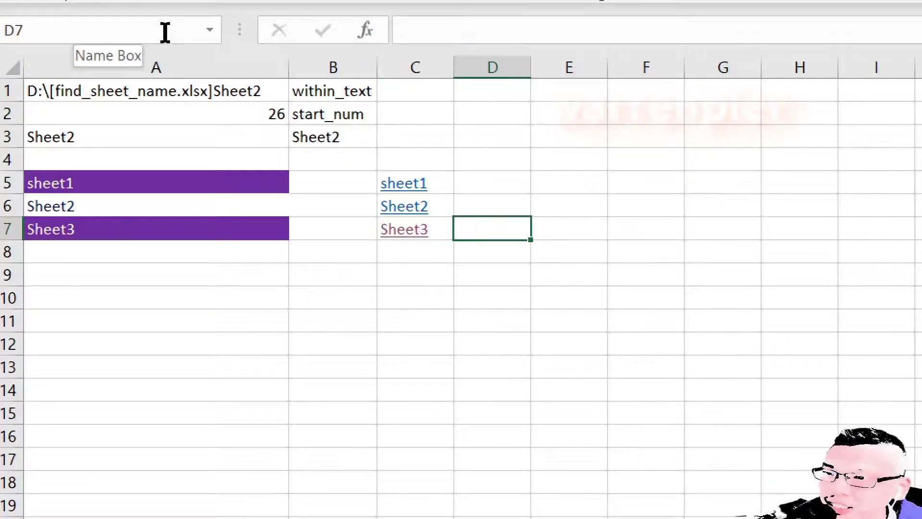
{"action": "key", "text": "Up"}
{"action": "key", "text": "Up"}
{"action": "key", "text": "F2"}
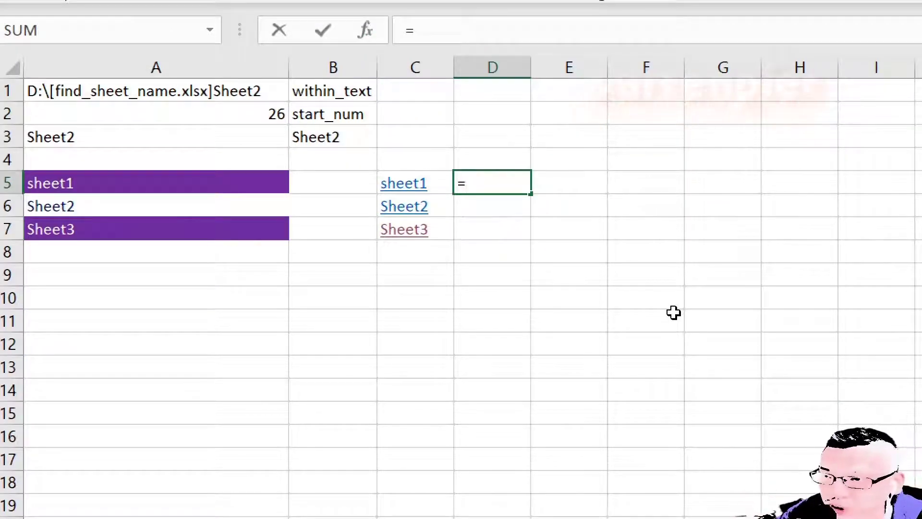
{"action": "type", "text": "=hyperlinm"}
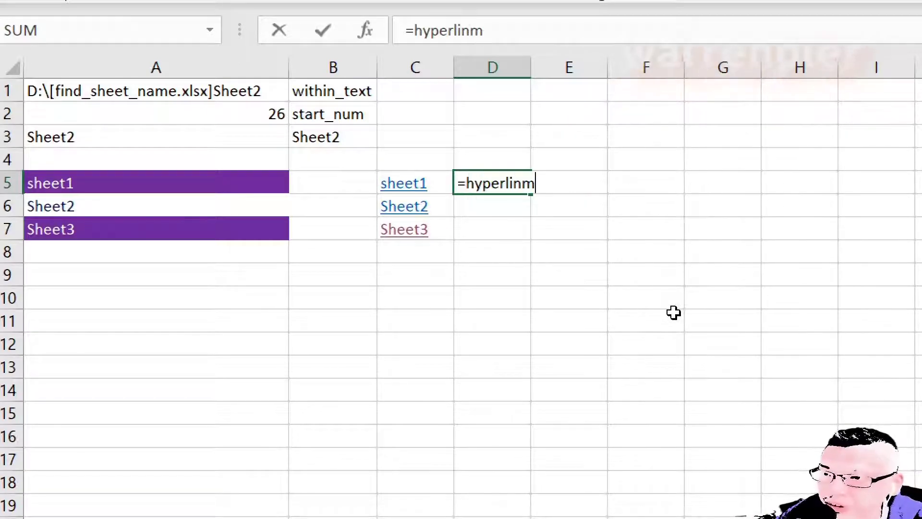
{"action": "key", "text": "BackSpace"}
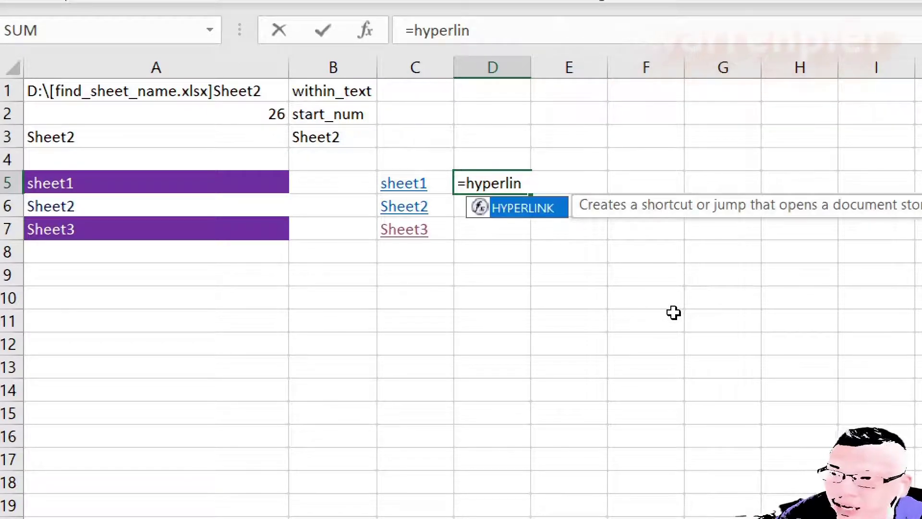
{"action": "key", "text": "Tab"}
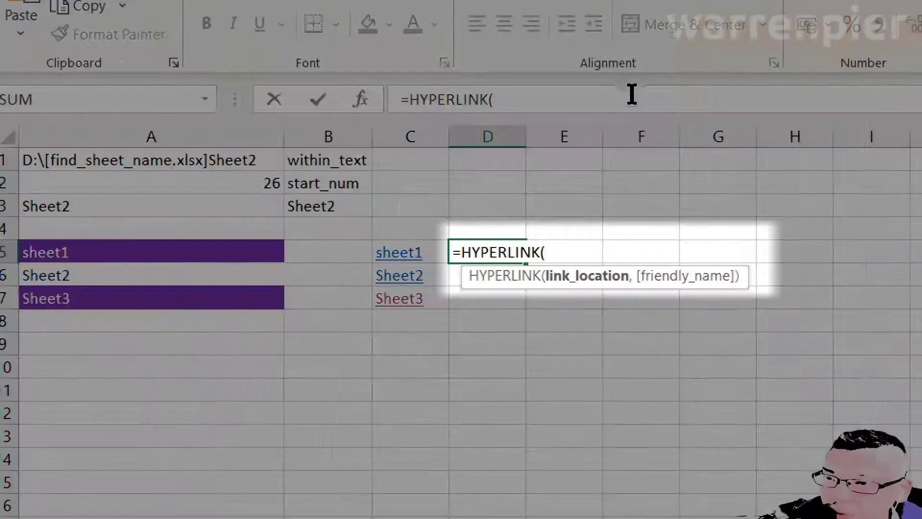
Leave the link location empty for now and enter "button" as the HYPERLINK formula's friendly name.
{"action": "left_click", "coordinate": [622, 98]}
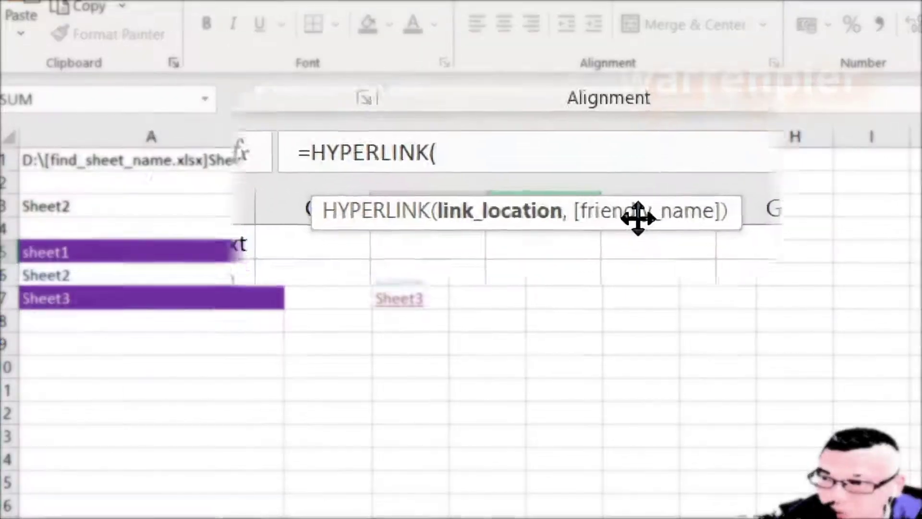
{"action": "type", "text": ","}
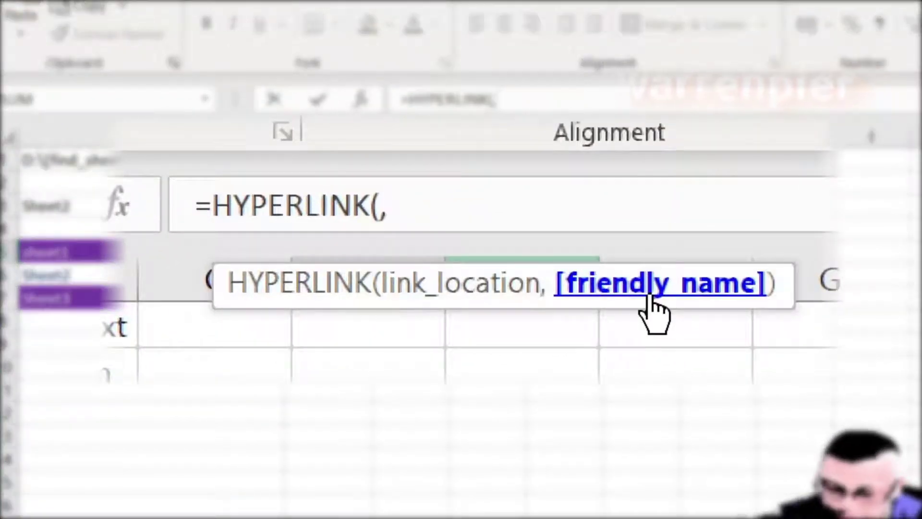
{"action": "type", "text": "\"button\""}
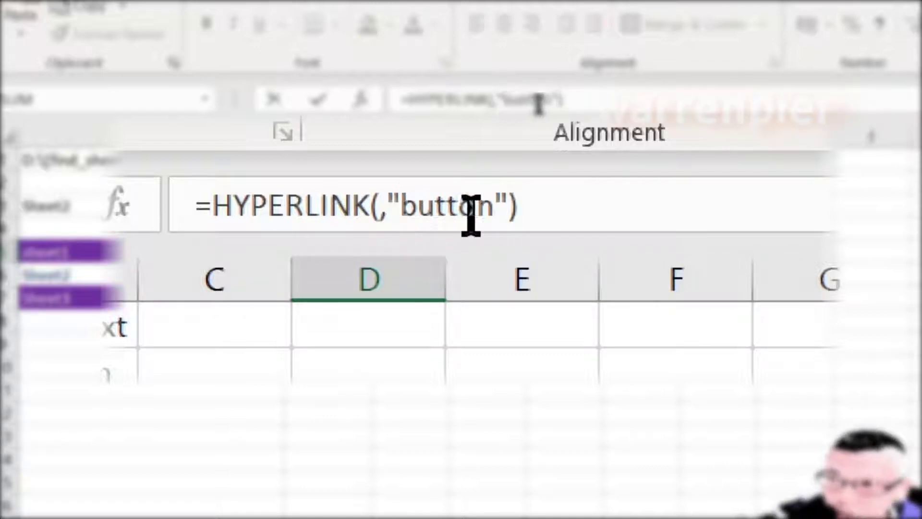
{"action": "left_click_drag", "start_coordinate": [418, 206], "coordinate": [478, 209]}
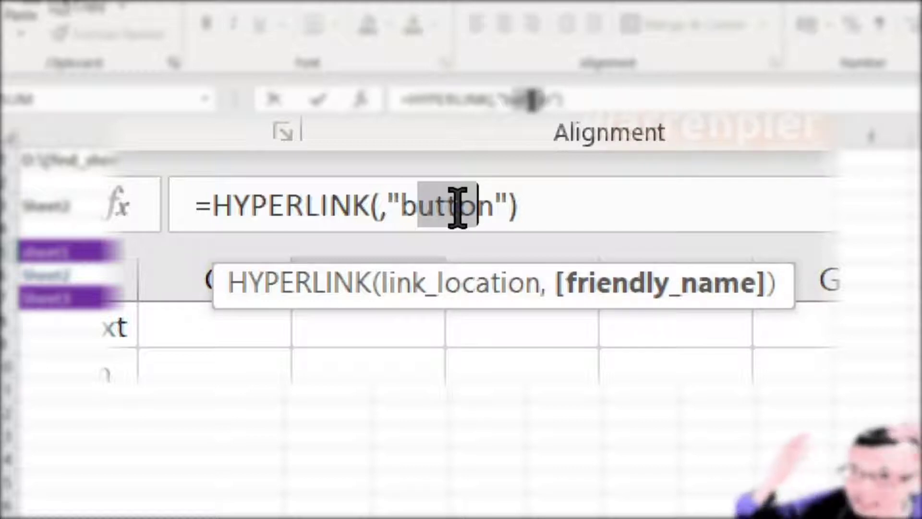
Set the formula's link location to "#Sheet3!A1" and commit the formula in D5.
{"action": "left_click", "coordinate": [386, 207]}
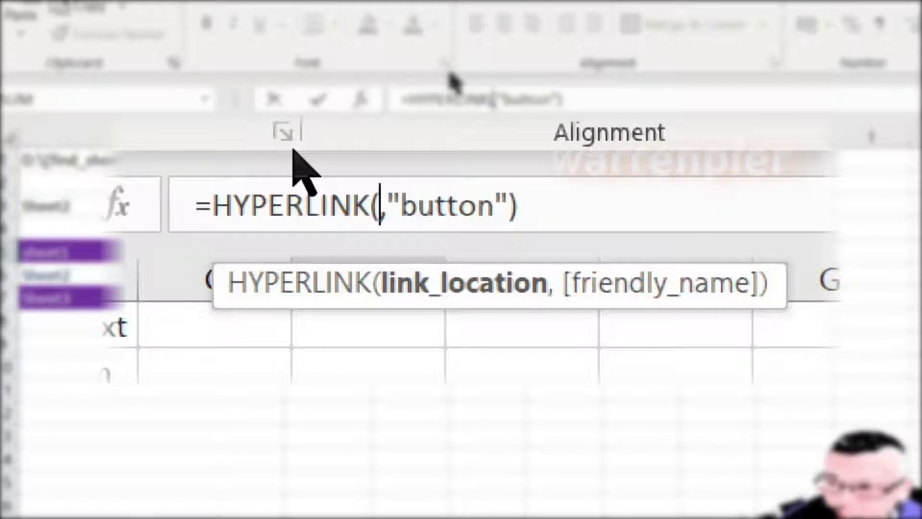
{"action": "type", "text": "\"\""}
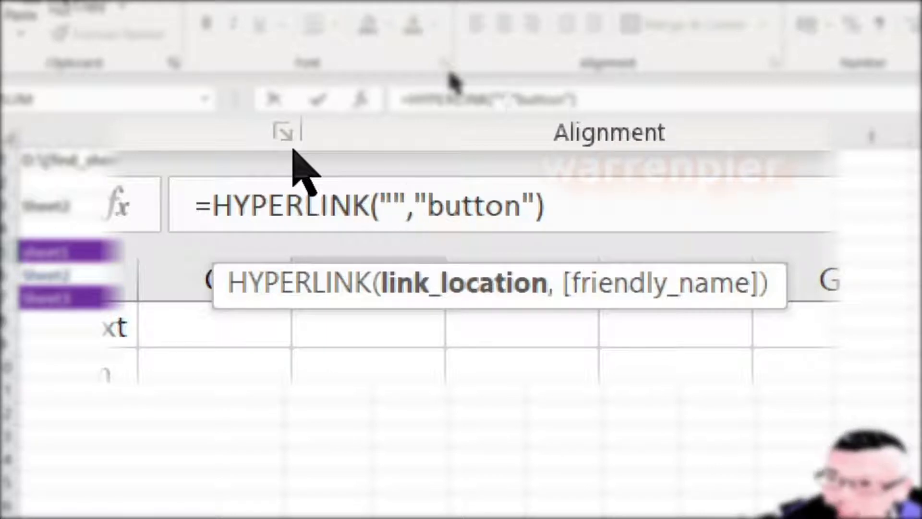
{"action": "key", "text": "shift+Left"}
{"action": "key", "text": "shift+Left"}
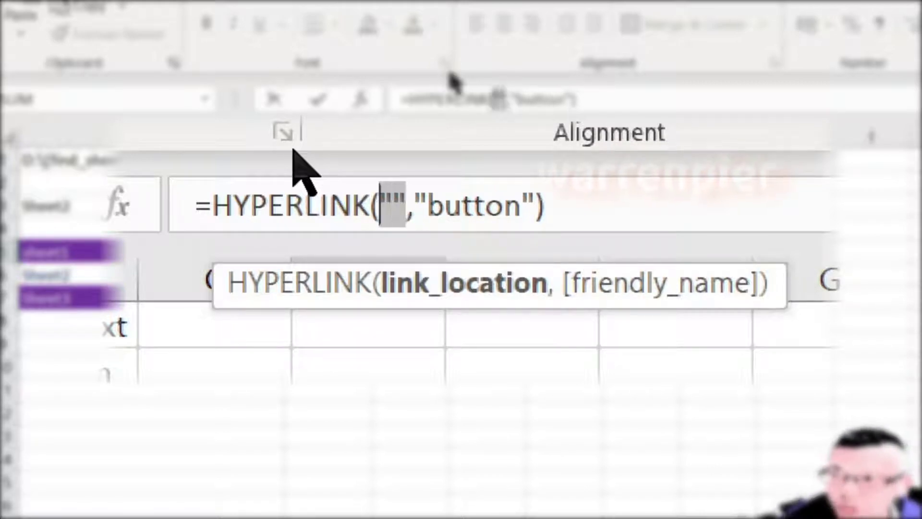
{"action": "key", "text": "Right"}
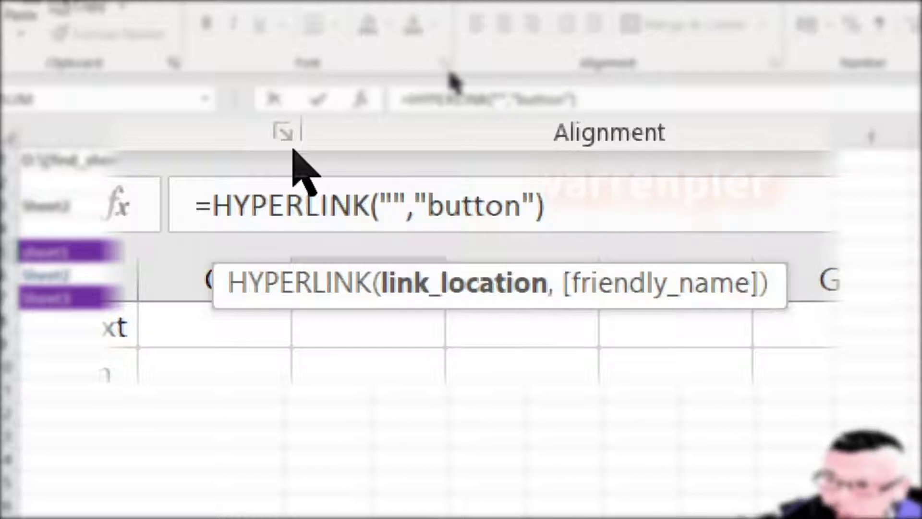
{"action": "type", "text": "#"}
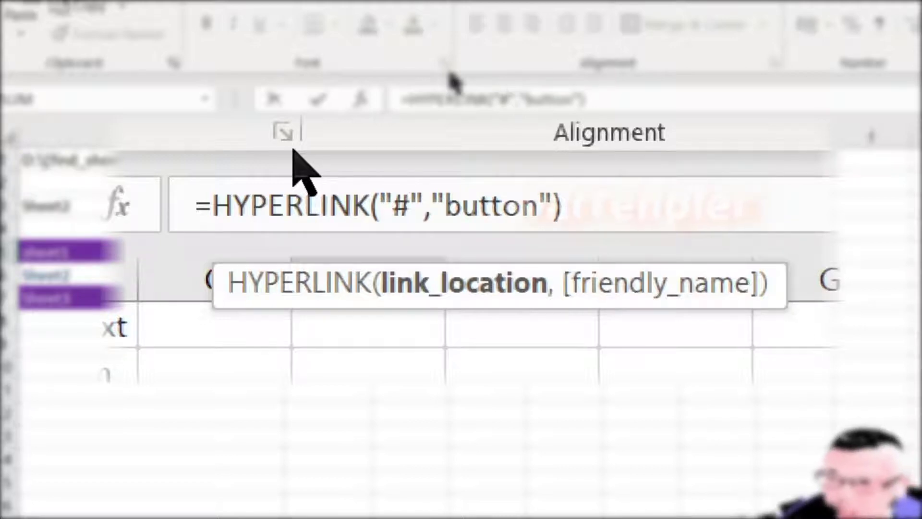
{"action": "type", "text": "Sheet"}
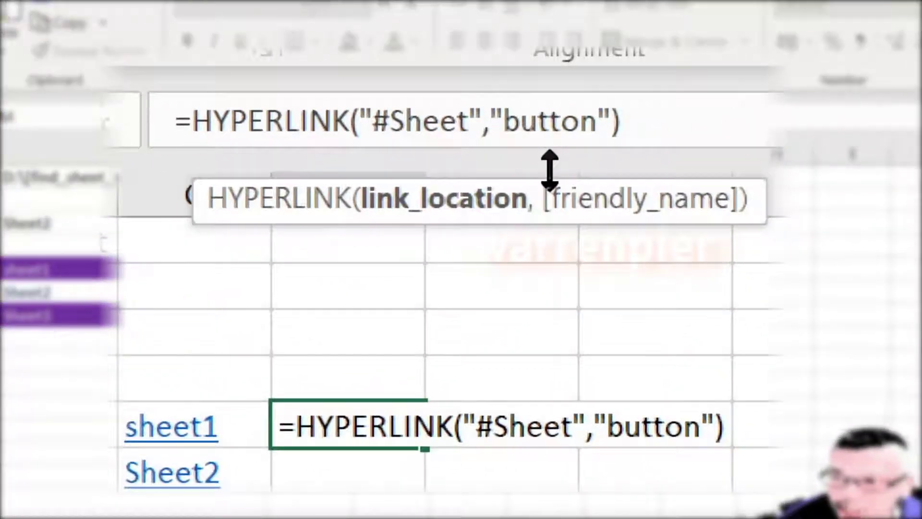
{"action": "type", "text": "3"}
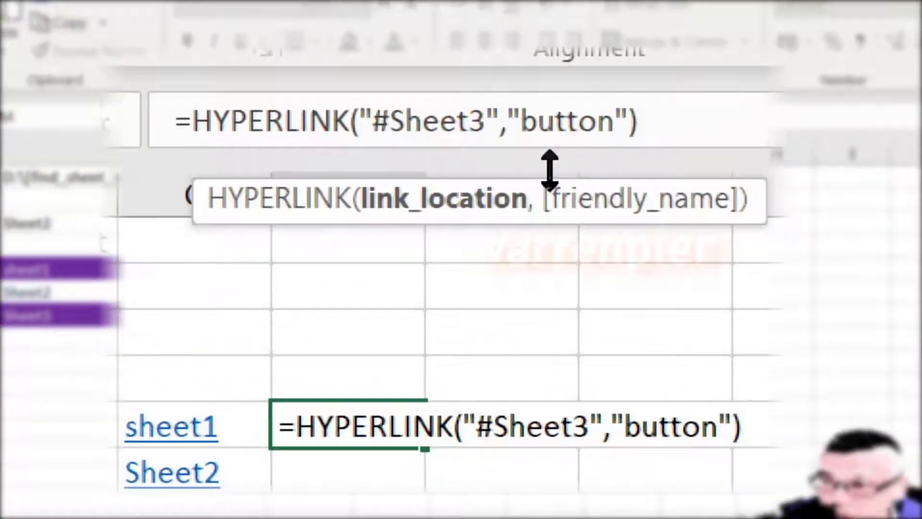
{"action": "type", "text": "!"}
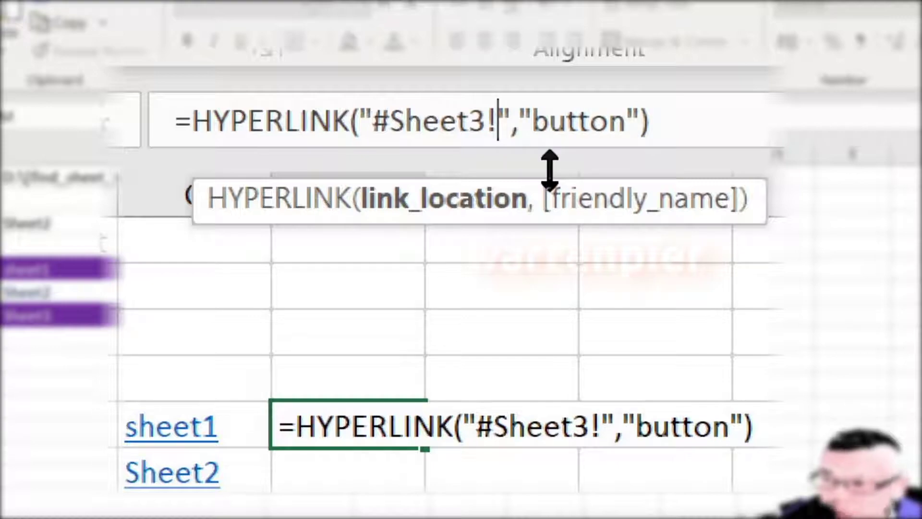
{"action": "type", "text": "A!"}
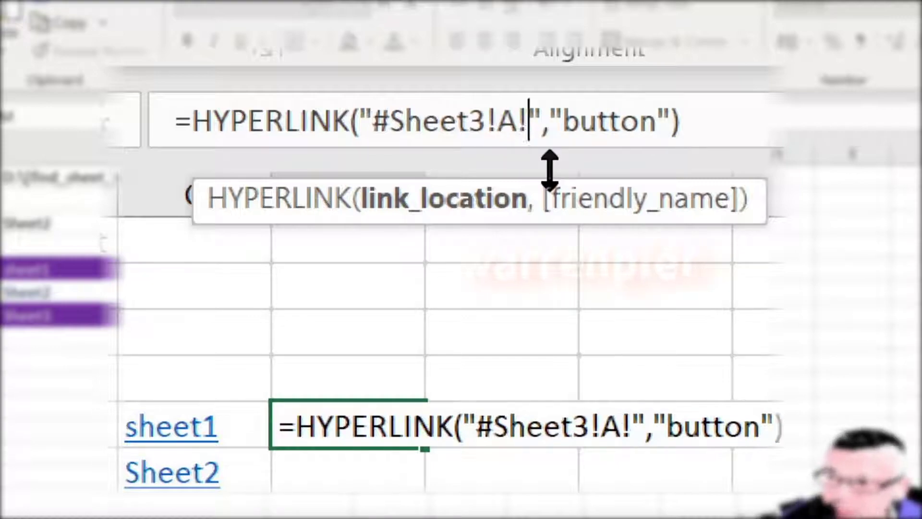
{"action": "key", "text": "BackSpace"}
{"action": "type", "text": "1"}
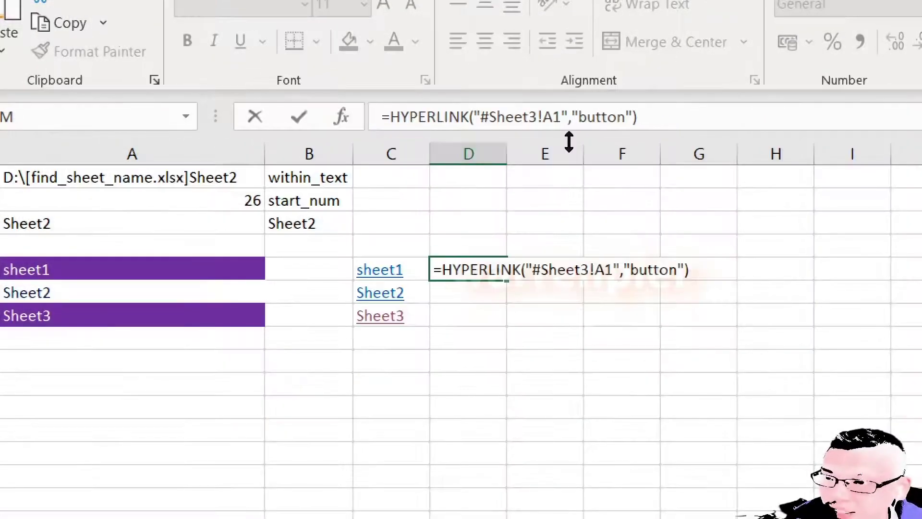
{"action": "key", "text": "Return"}
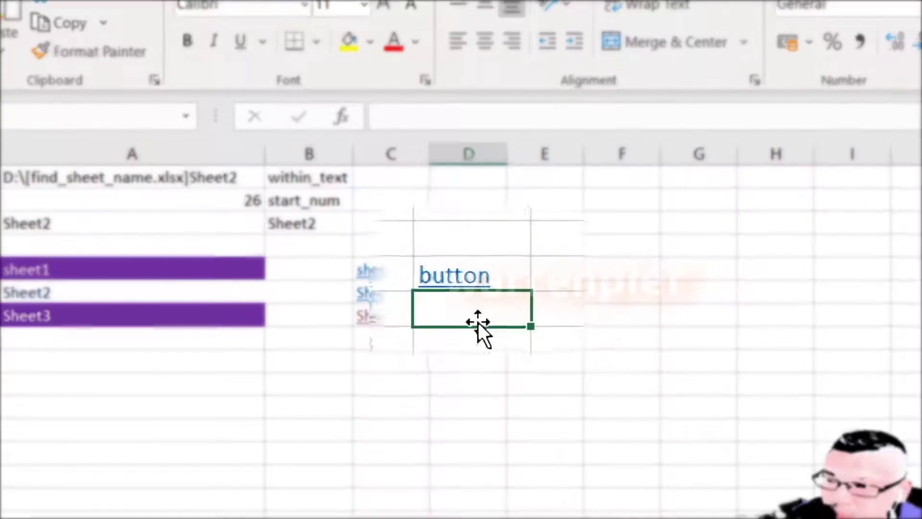
Test the button link in D5 by following it to Sheet3, and return to Sheet2.
{"action": "left_click", "coordinate": [605, 245]}
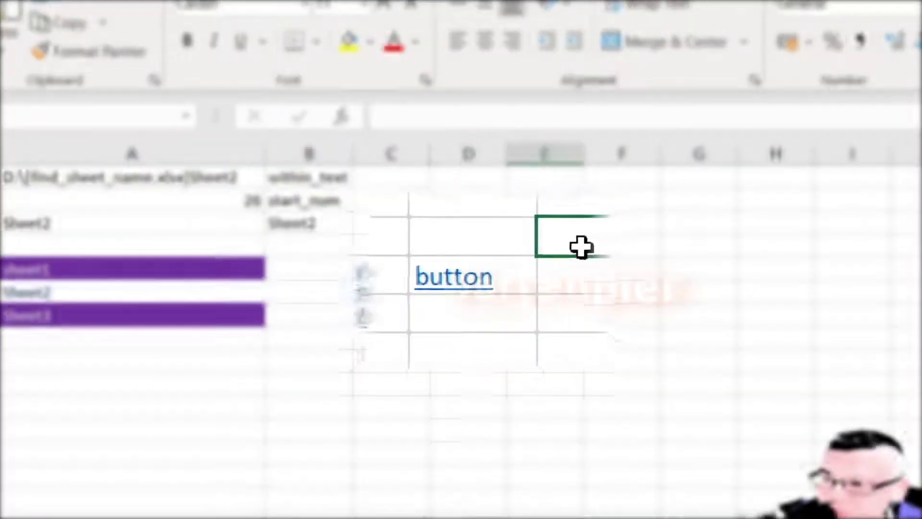
{"action": "key", "text": "Left"}
{"action": "key", "text": "Down"}
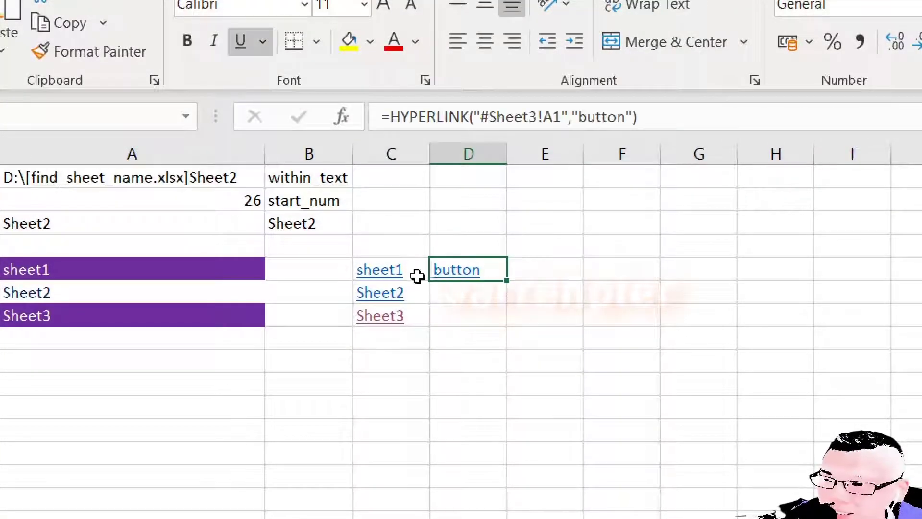
{"action": "left_click", "coordinate": [442, 273]}
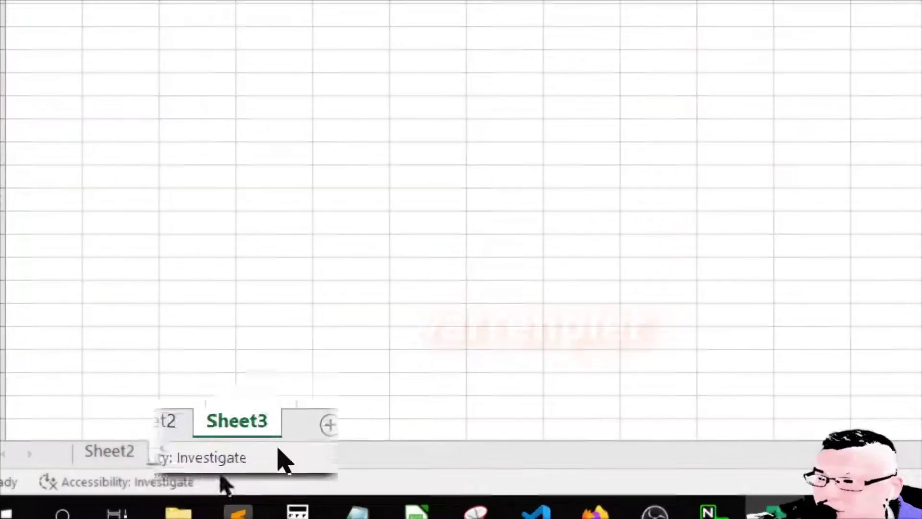
{"action": "left_click", "coordinate": [136, 451]}
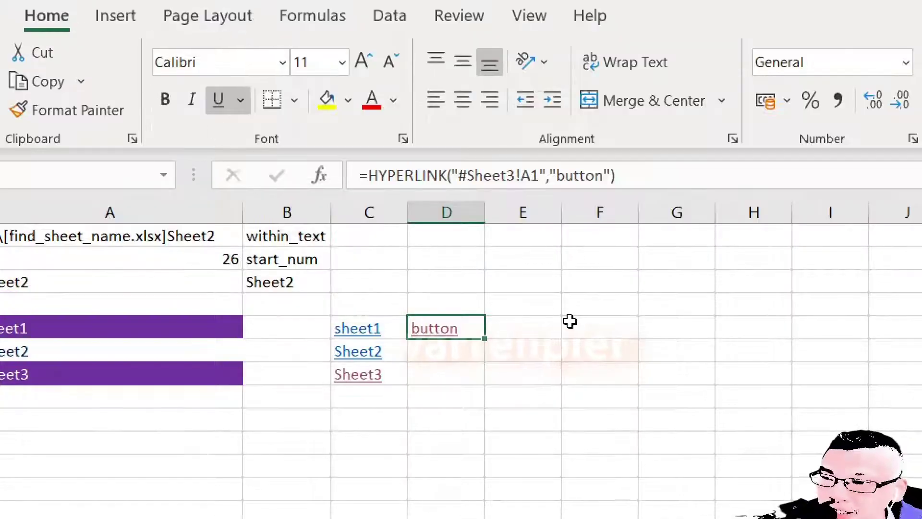
Change the friendly name in D5's HYPERLINK formula to "Abutton" and reselect the cell.
{"action": "left_click", "coordinate": [571, 321]}
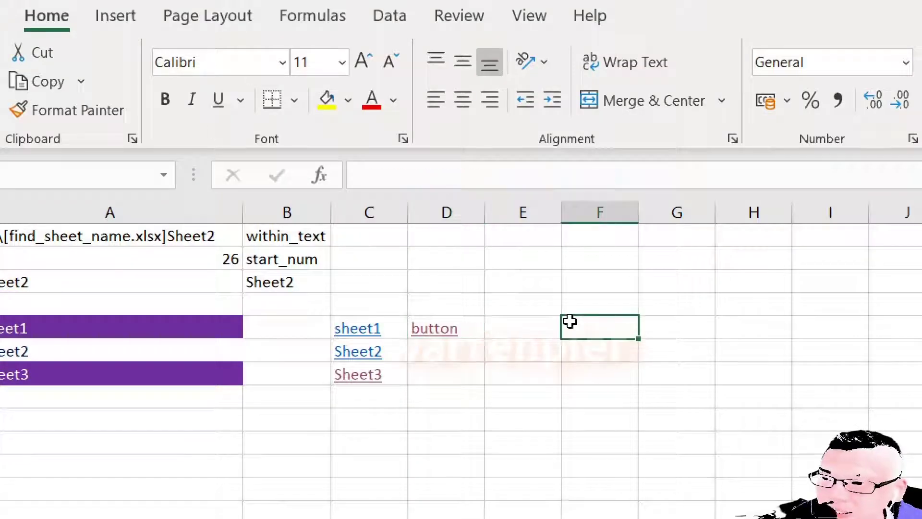
{"action": "key", "text": "Left"}
{"action": "key", "text": "Left"}
{"action": "left_click", "coordinate": [601, 185]}
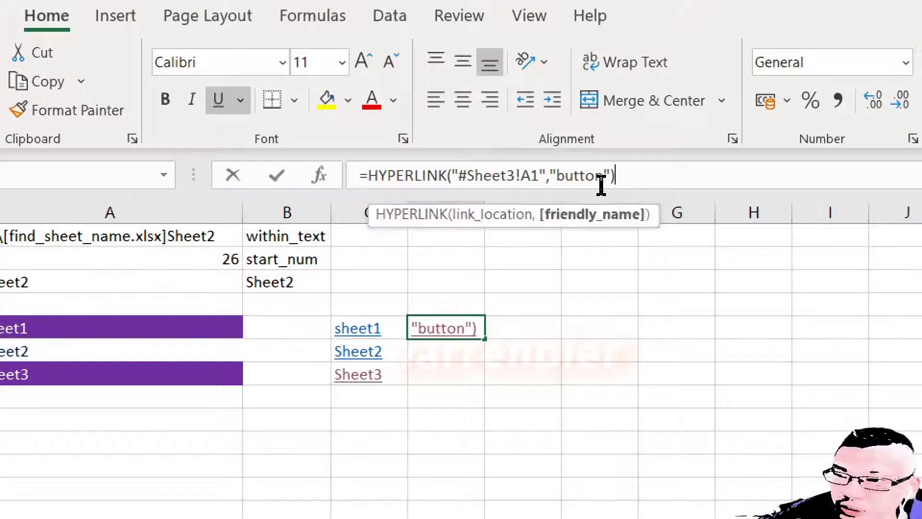
{"action": "key", "text": "Left"}
{"action": "key", "text": "Left"}
{"action": "key", "text": "Left"}
{"action": "key", "text": "Left"}
{"action": "key", "text": "Left"}
{"action": "key", "text": "Left"}
{"action": "type", "text": "A"}
{"action": "key", "text": "Return"}
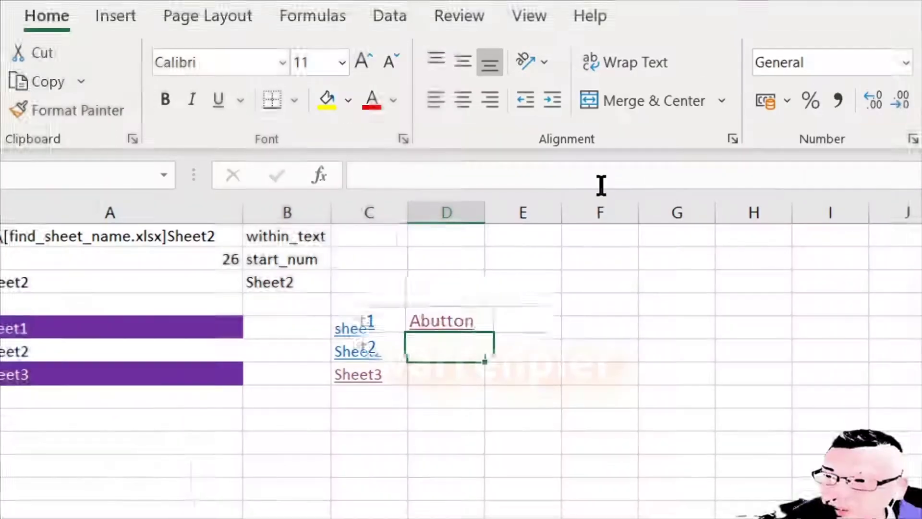
{"action": "key", "text": "Up"}
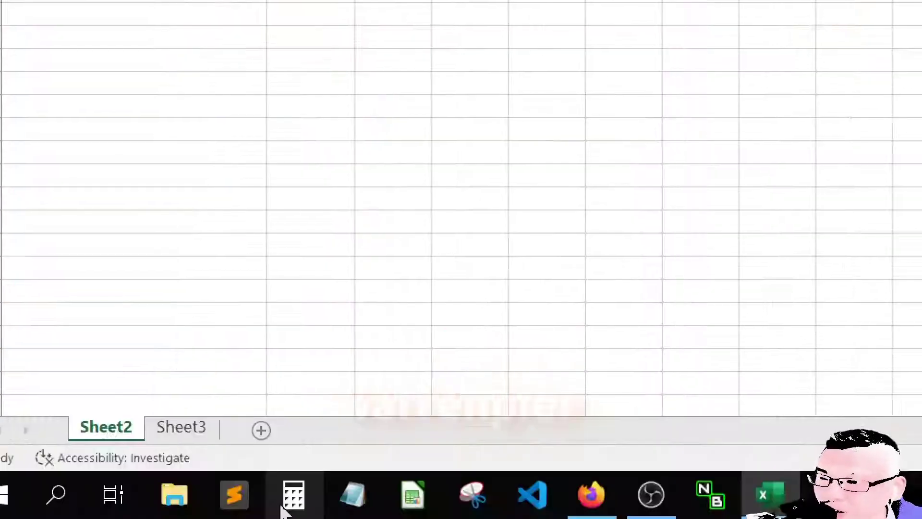
Add a new worksheet after Sheet2 and return to Sheet2.
{"action": "left_click", "coordinate": [264, 435]}
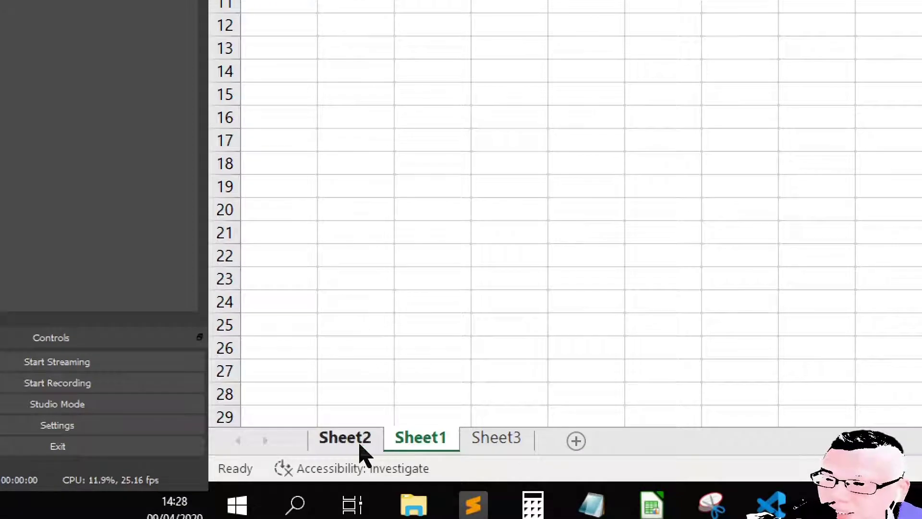
{"action": "left_click", "coordinate": [360, 446]}
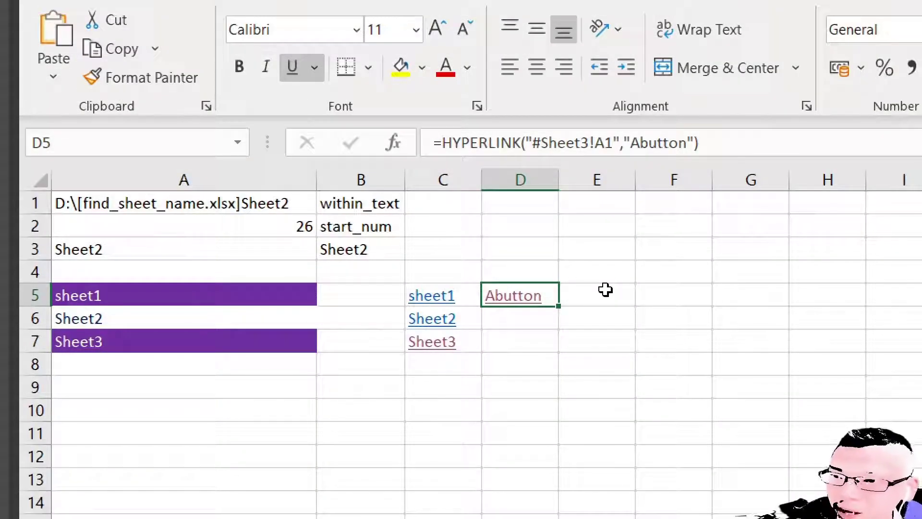
Replace the "Abutton" friendly name in D5's HYPERLINK formula with a reference to cell A5 and commit the formula.
{"action": "left_click", "coordinate": [551, 143]}
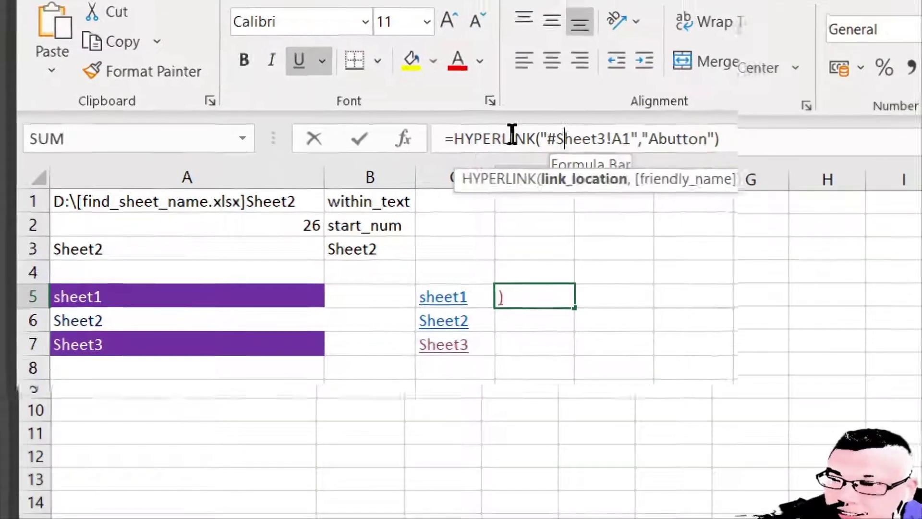
{"action": "key", "text": "End"}
{"action": "key", "text": "Left"}
{"action": "key", "text": "Left"}
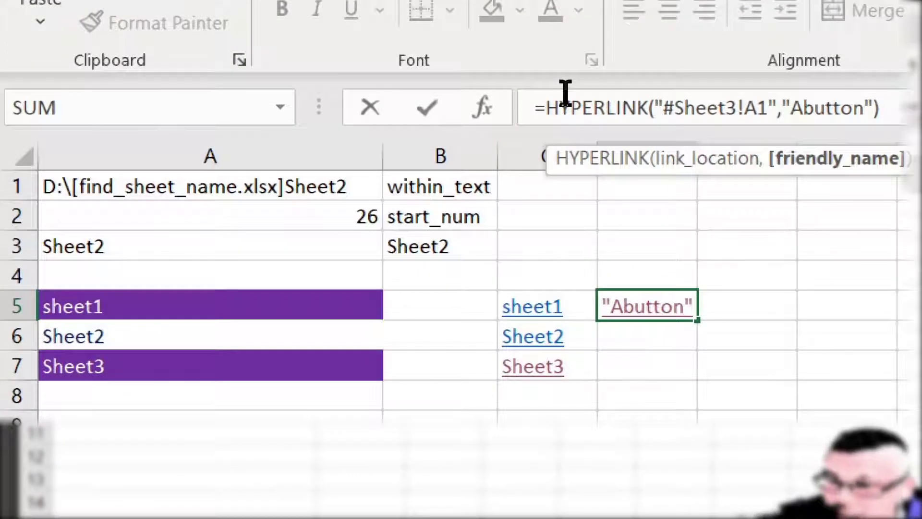
{"action": "key", "text": "Right"}
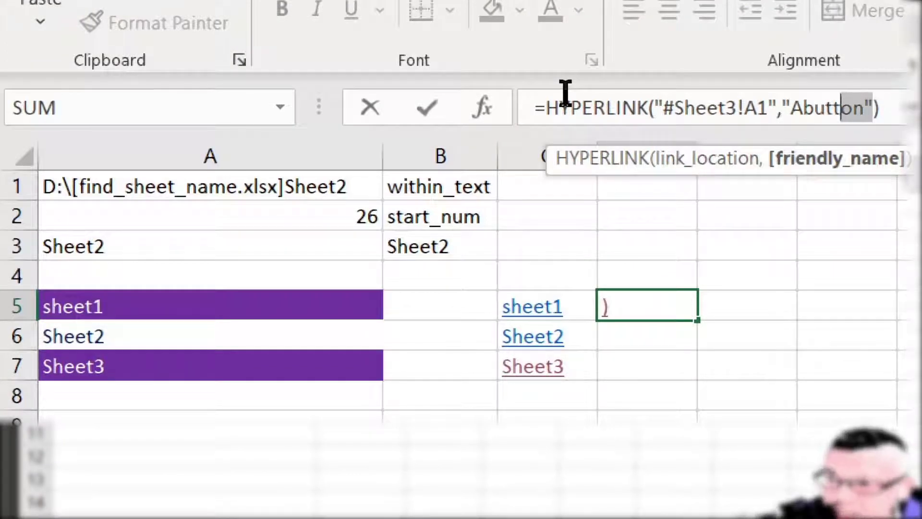
{"action": "key", "text": "shift+Left"}
{"action": "key", "text": "shift+Left"}
{"action": "key", "text": "shift+Left"}
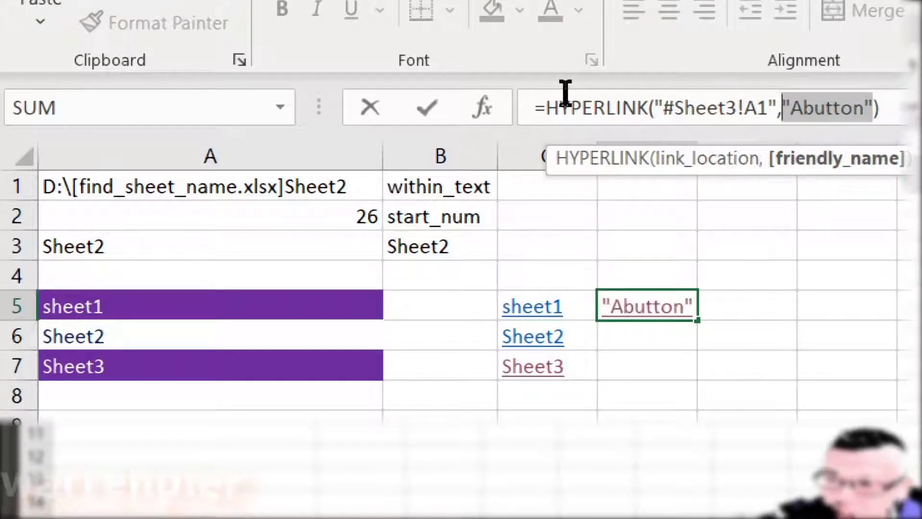
{"action": "key", "text": "BackSpace"}
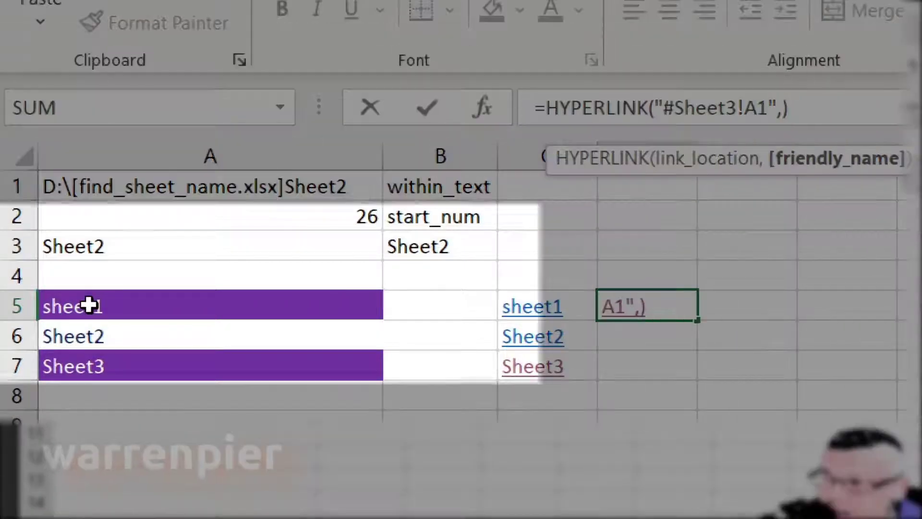
{"action": "left_click", "coordinate": [89, 305]}
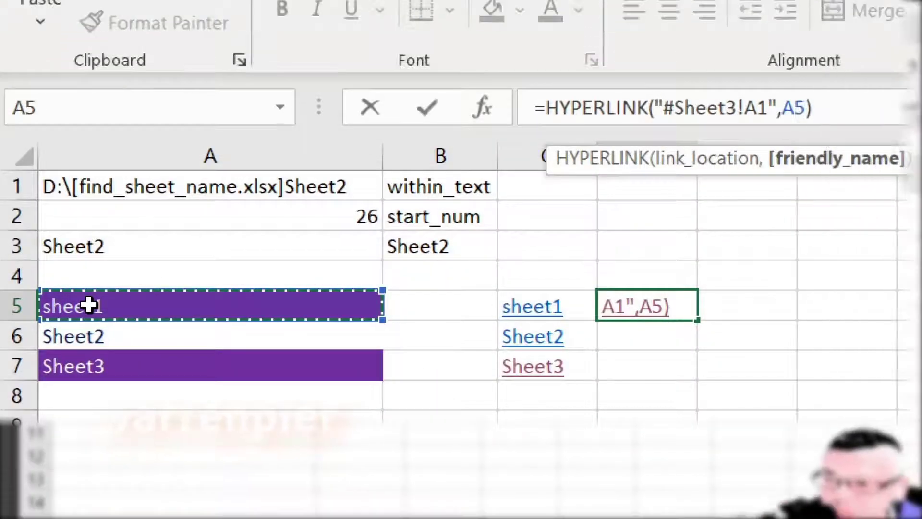
{"action": "key", "text": "Return"}
Reselect D5, test its link by following it to Sheet3, and return to Sheet2.
{"action": "left_click", "coordinate": [686, 314]}
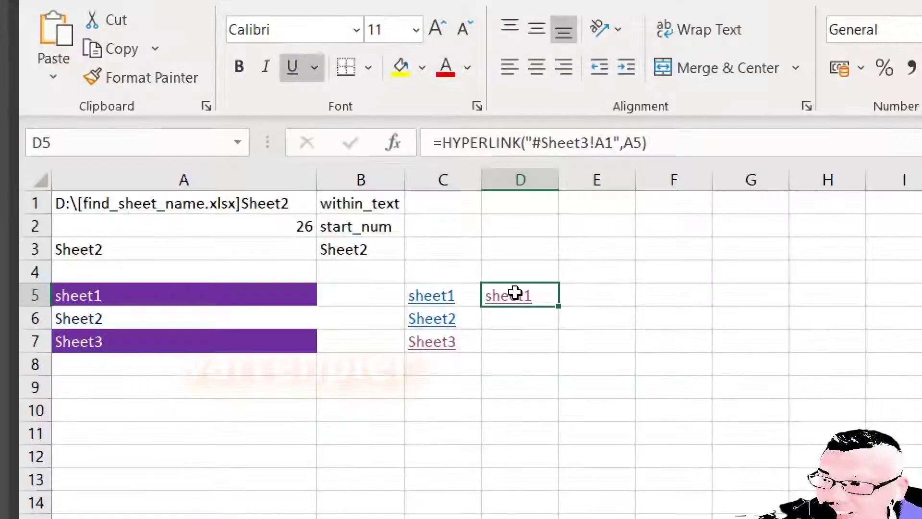
{"action": "left_click", "coordinate": [516, 293]}
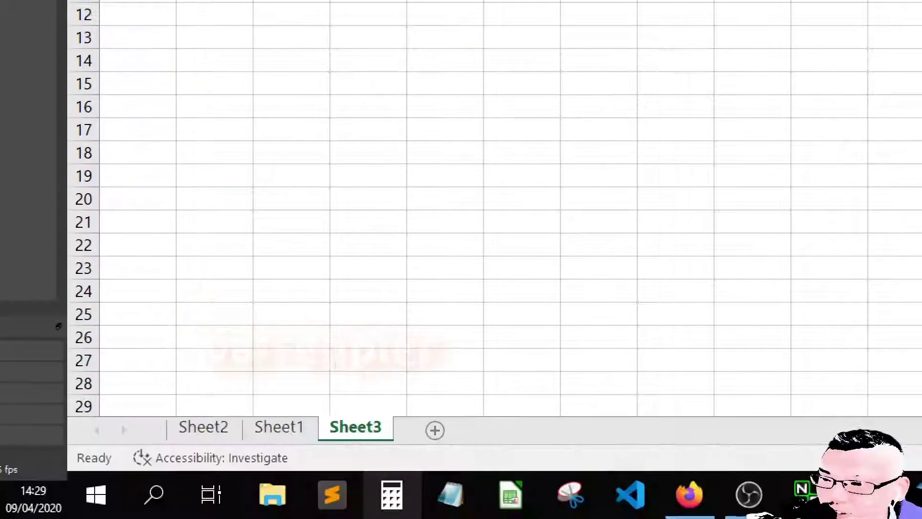
{"action": "left_click", "coordinate": [198, 432]}
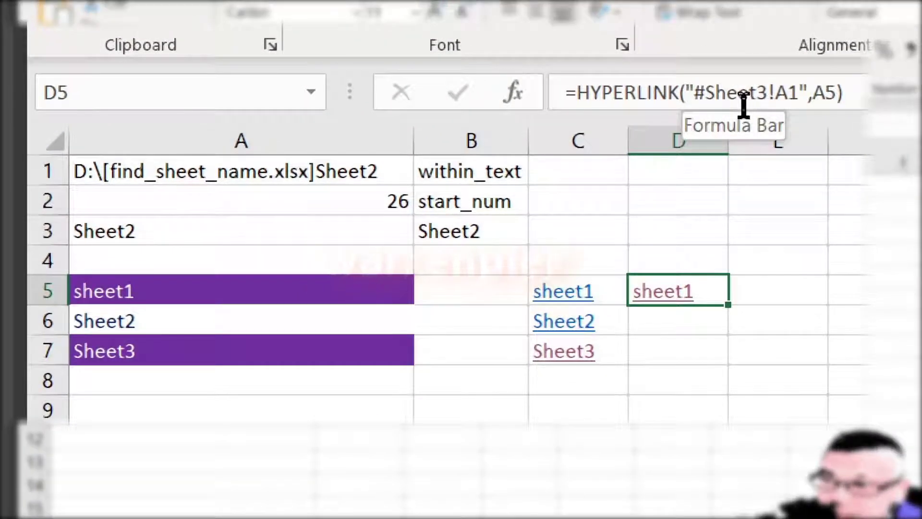
Replace the sheet name Sheet3 in D5's link location with A5, giving "#A5!A1".
{"action": "left_click", "coordinate": [725, 94]}
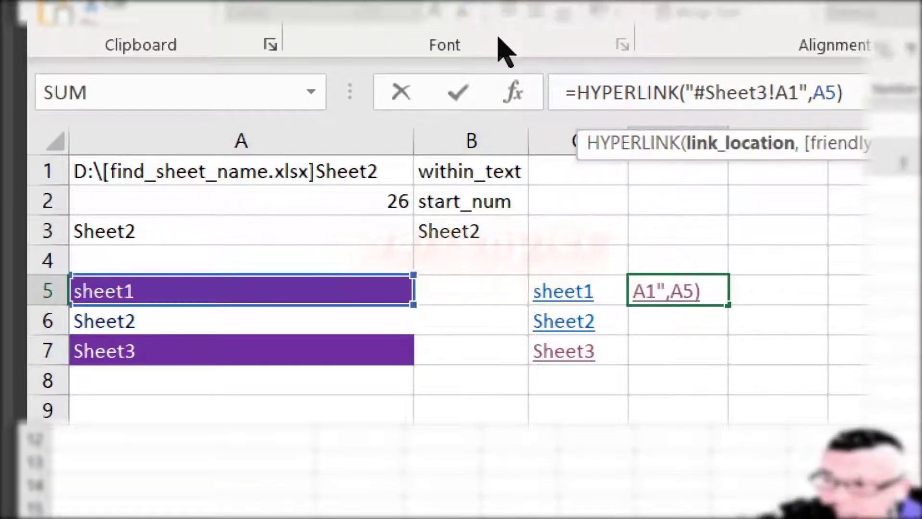
{"action": "key", "text": "Left"}
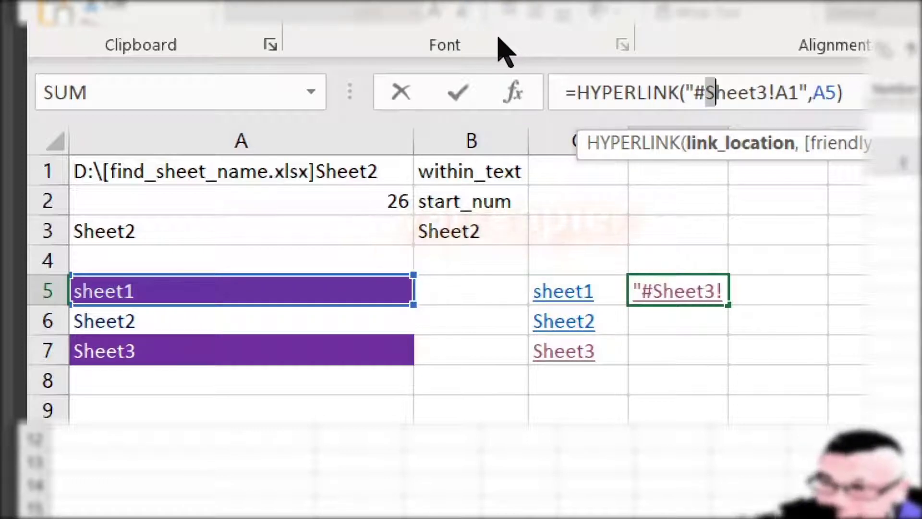
{"action": "key", "text": "shift+Right"}
{"action": "key", "text": "shift+Right"}
{"action": "key", "text": "shift+Right"}
{"action": "key", "text": "shift+Right"}
{"action": "key", "text": "shift+Right"}
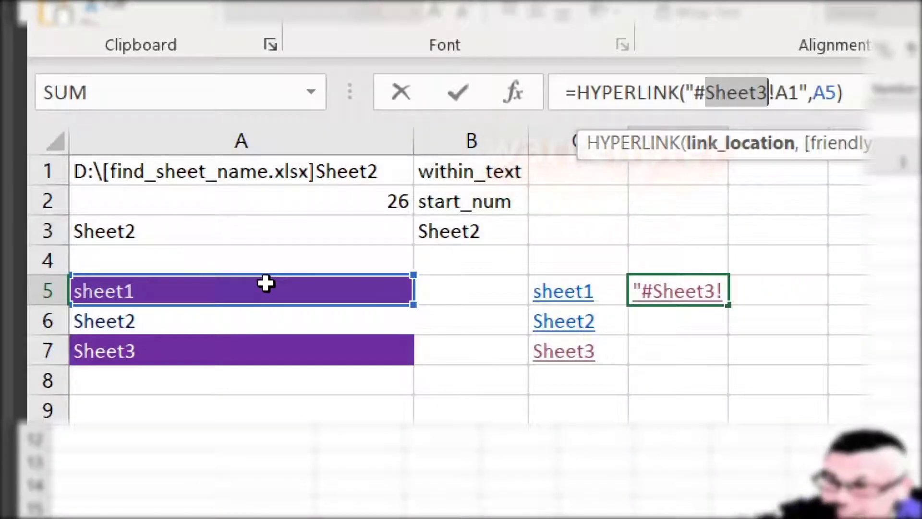
{"action": "type", "text": "A5"}
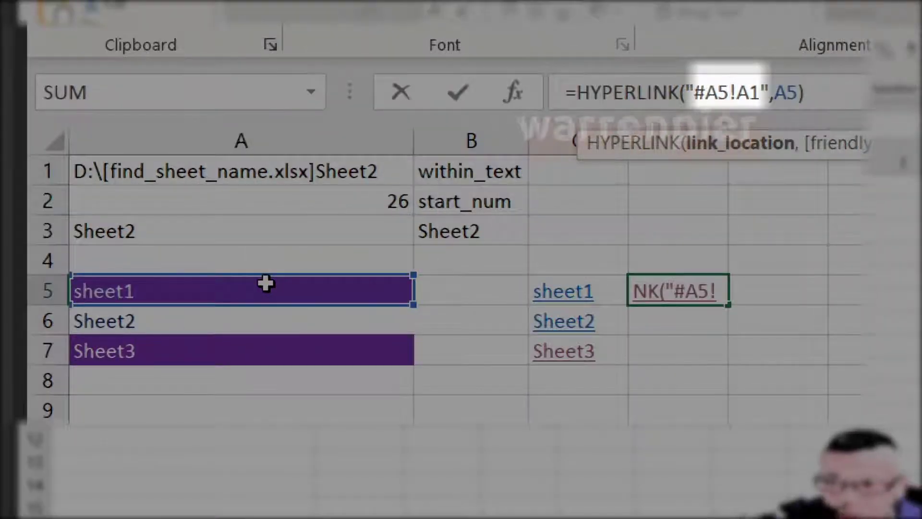
Commit D5's formula with the quoted link location "#A5!A1", try following the link, and dismiss the alert.
{"action": "key", "text": "Left"}
{"action": "key", "text": "Left"}
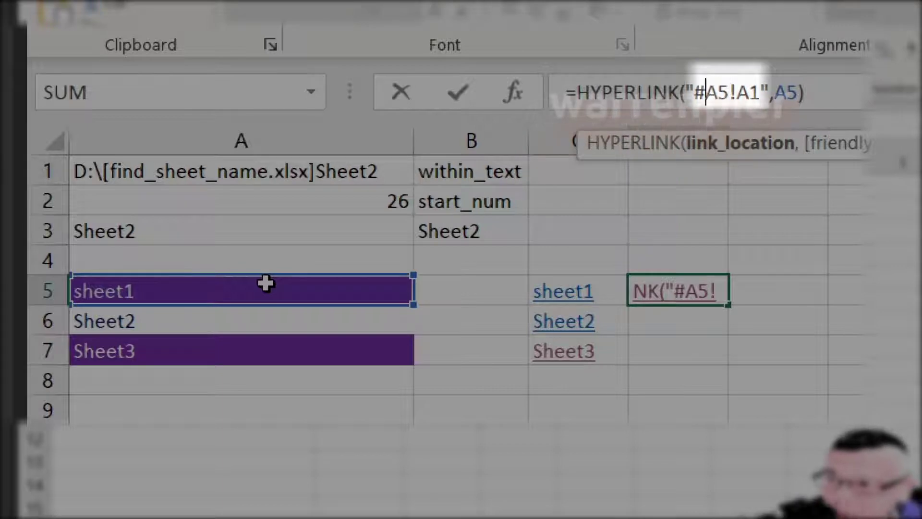
{"action": "key", "text": "Left"}
{"action": "key", "text": "Left"}
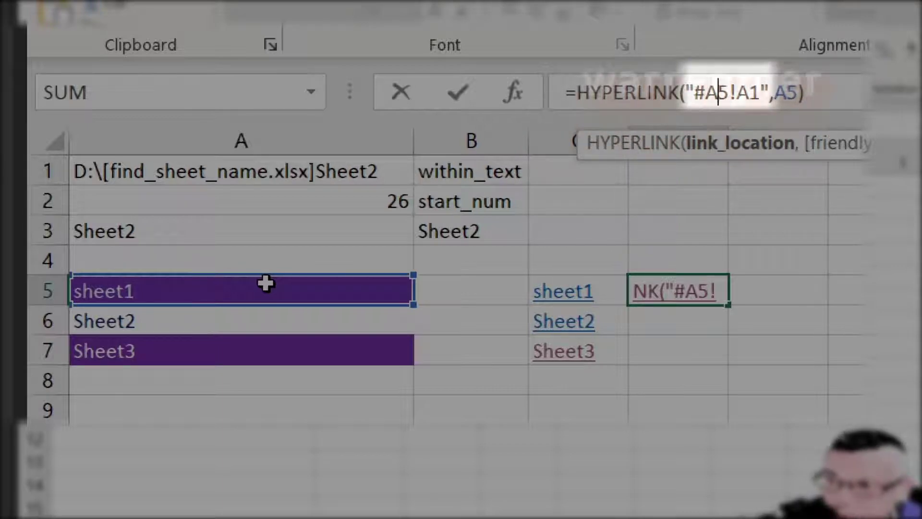
{"action": "key", "text": "Right"}
{"action": "key", "text": "Right"}
{"action": "key", "text": "Right"}
{"action": "key", "text": "Right"}
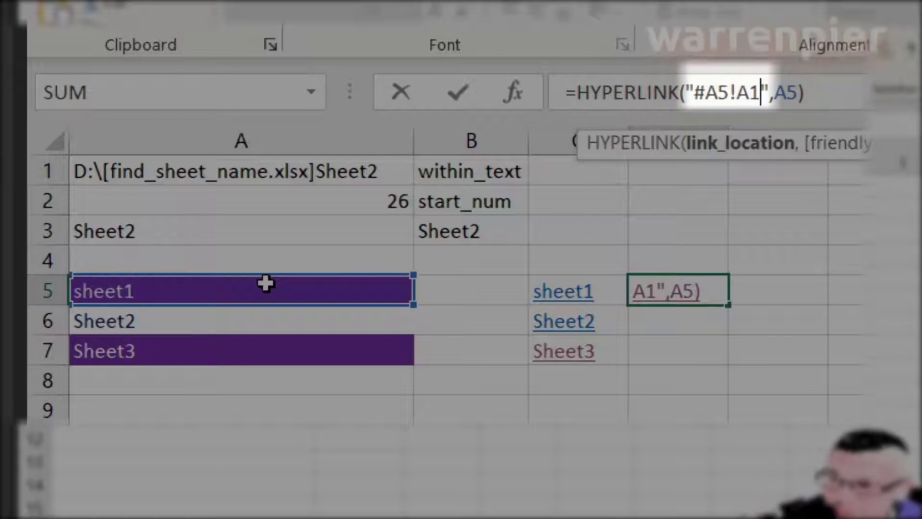
{"action": "key", "text": "Return"}
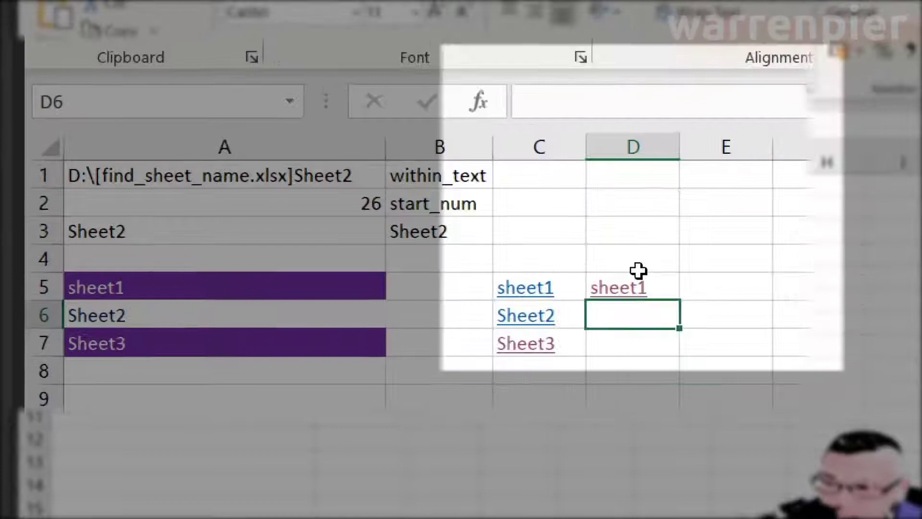
{"action": "left_click", "coordinate": [682, 291]}
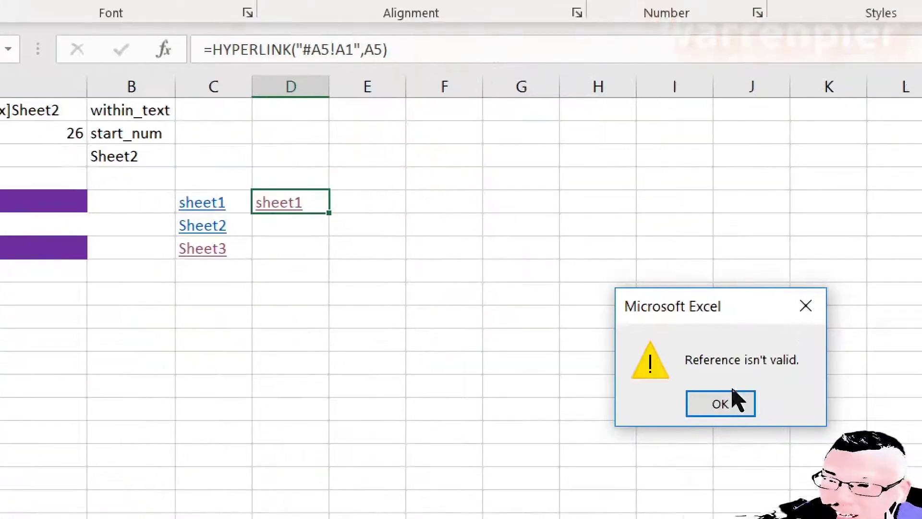
{"action": "left_click", "coordinate": [735, 402]}
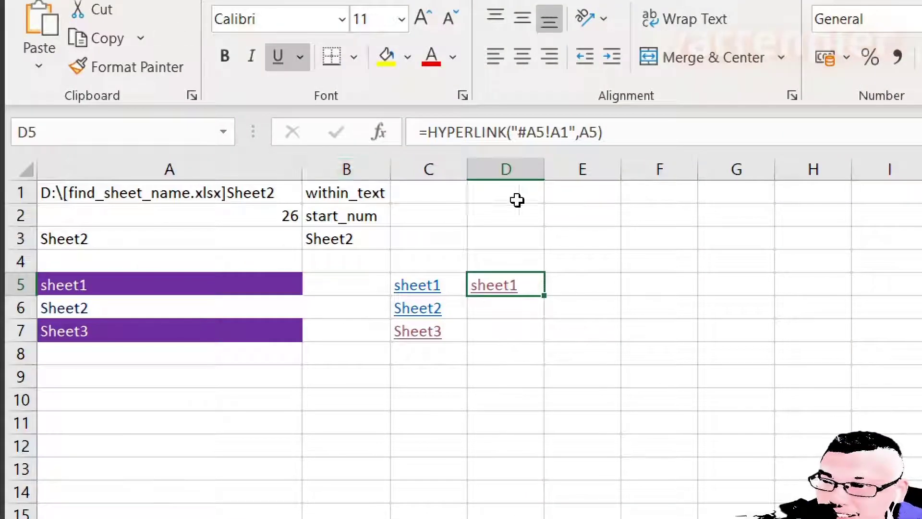
Take A5 out of the quoted text in D5's link location by rewriting it as "#"&A5&"!A1".
{"action": "left_click", "coordinate": [713, 97]}
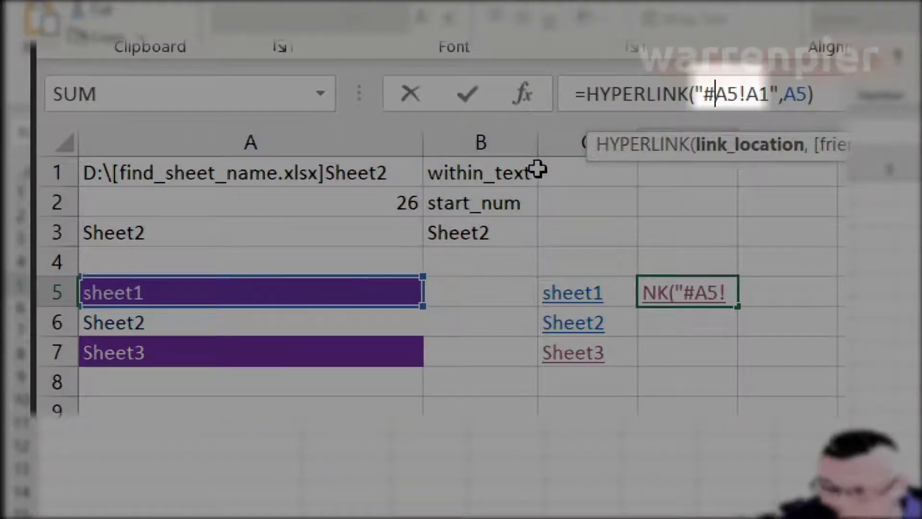
{"action": "type", "text": "\""}
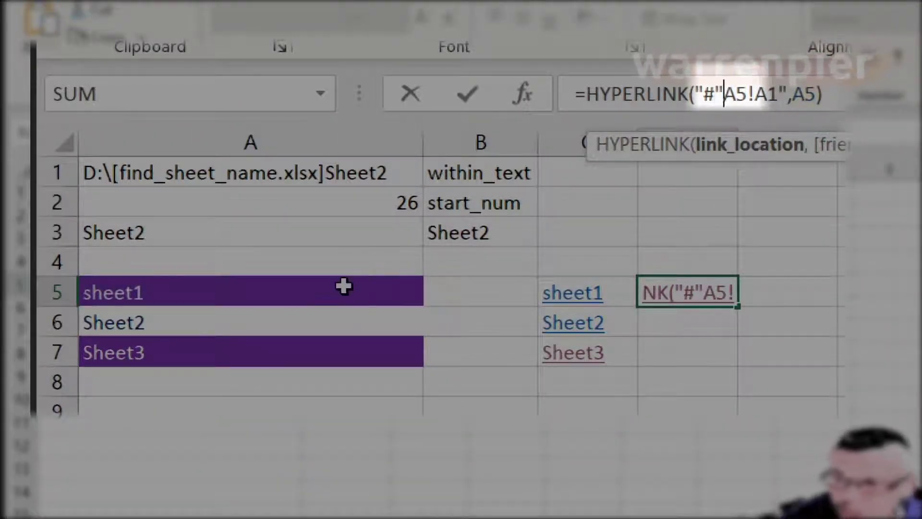
{"action": "type", "text": "&"}
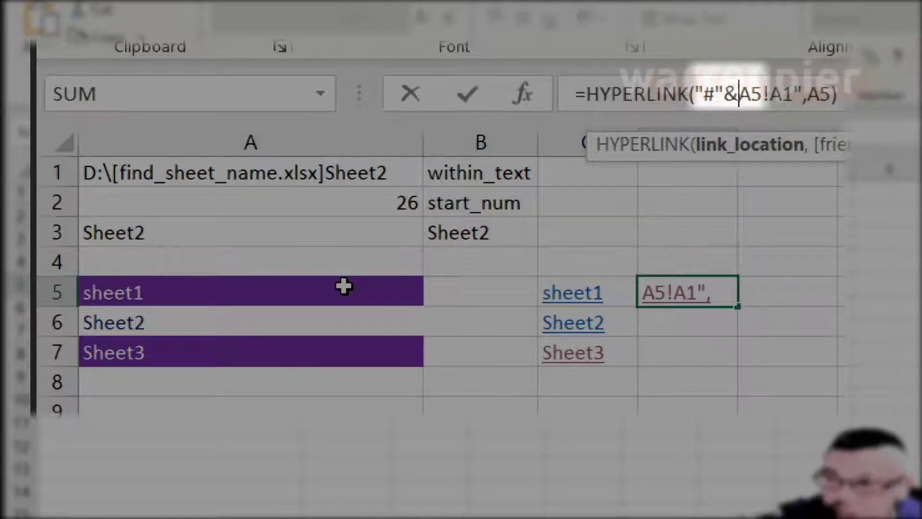
{"action": "key", "text": "Right"}
{"action": "key", "text": "Right"}
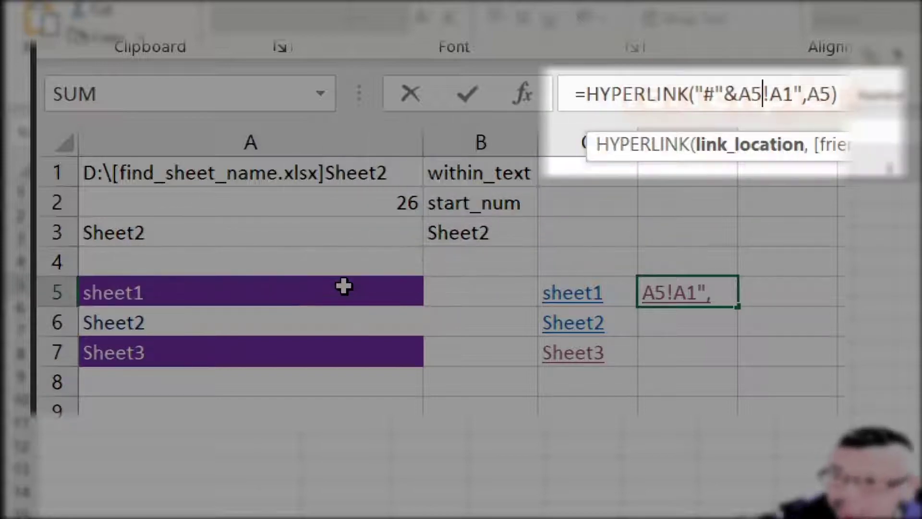
{"action": "type", "text": "&"}
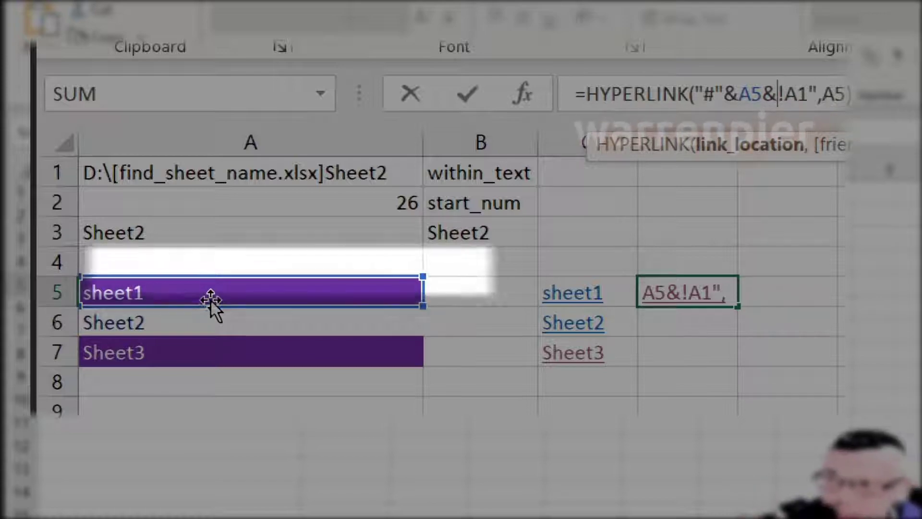
{"action": "type", "text": "\""}
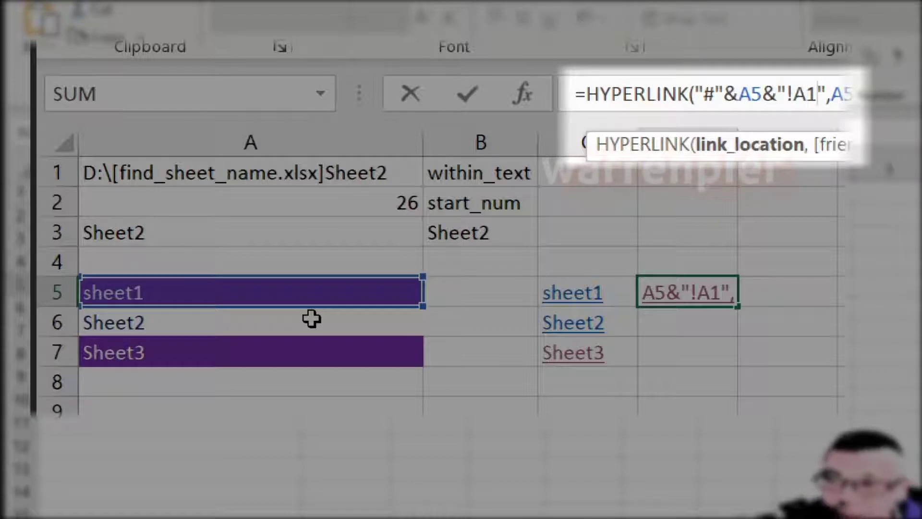
Change the target cell in D5's link location from A1 to A2 and commit the formula.
{"action": "key", "text": "shift+Left"}
{"action": "key", "text": "shift+Left"}
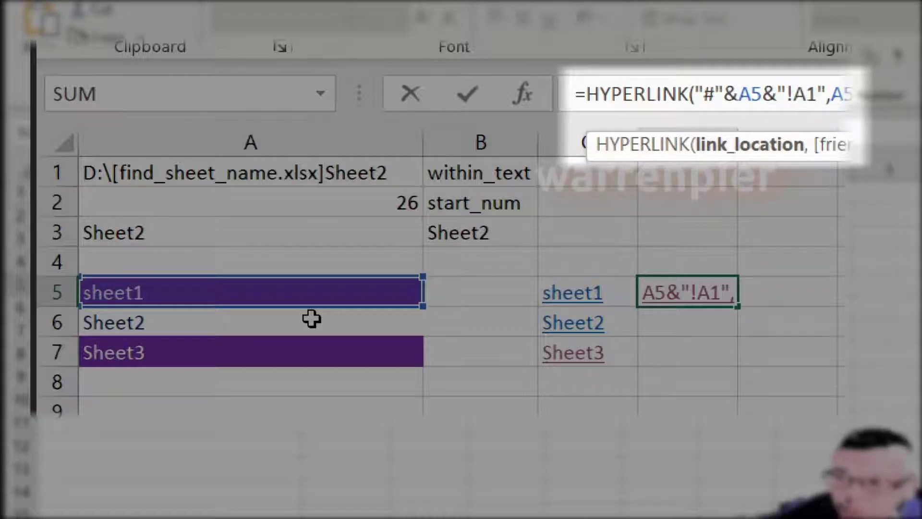
{"action": "type", "text": "2"}
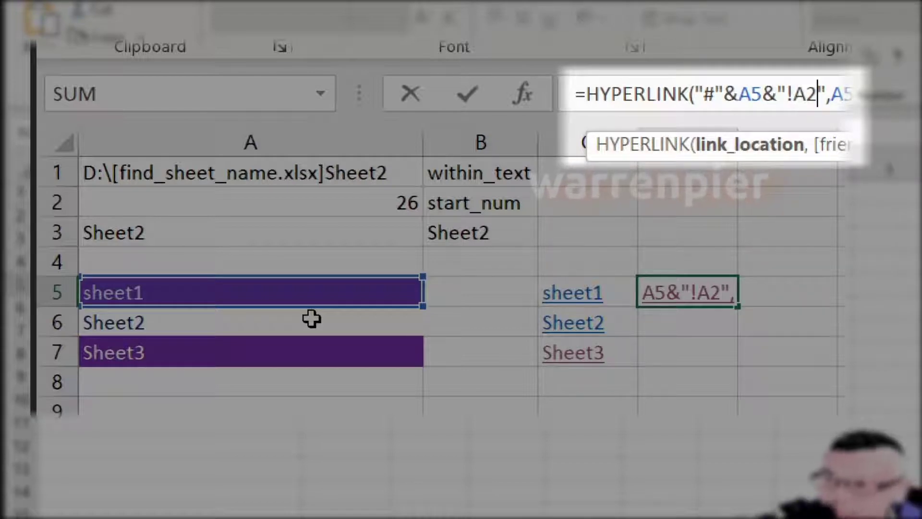
{"action": "key", "text": "Return"}
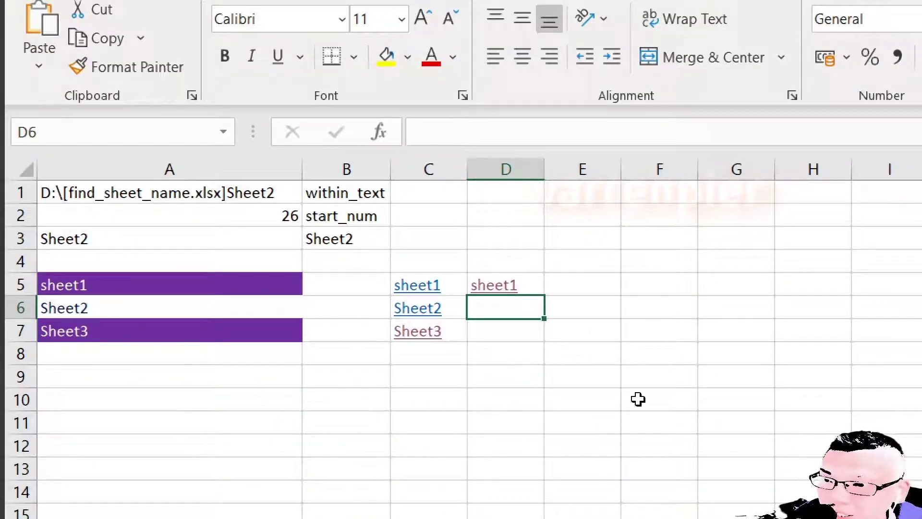
Test the link in D5 by following it to Sheet1, and return to Sheet2.
{"action": "left_click", "coordinate": [583, 265]}
{"action": "key", "text": "Left"}
{"action": "key", "text": "Down"}
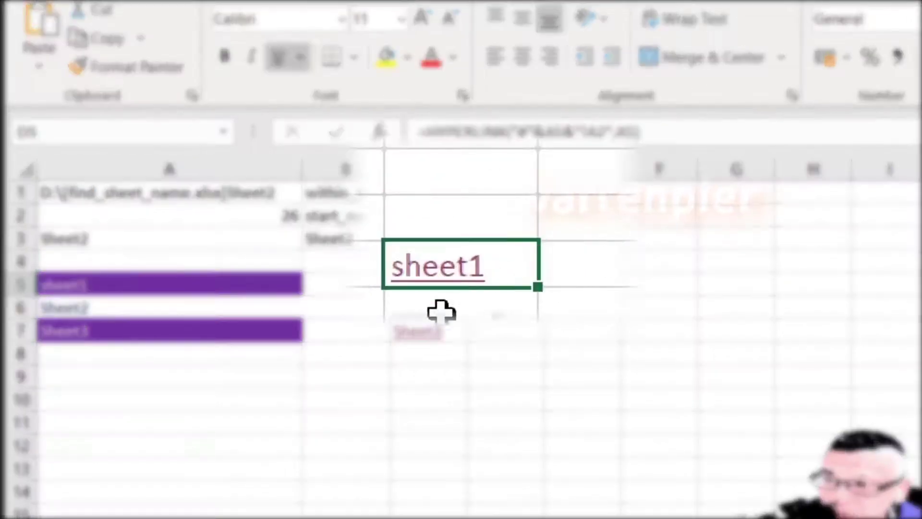
{"action": "left_click", "coordinate": [439, 269]}
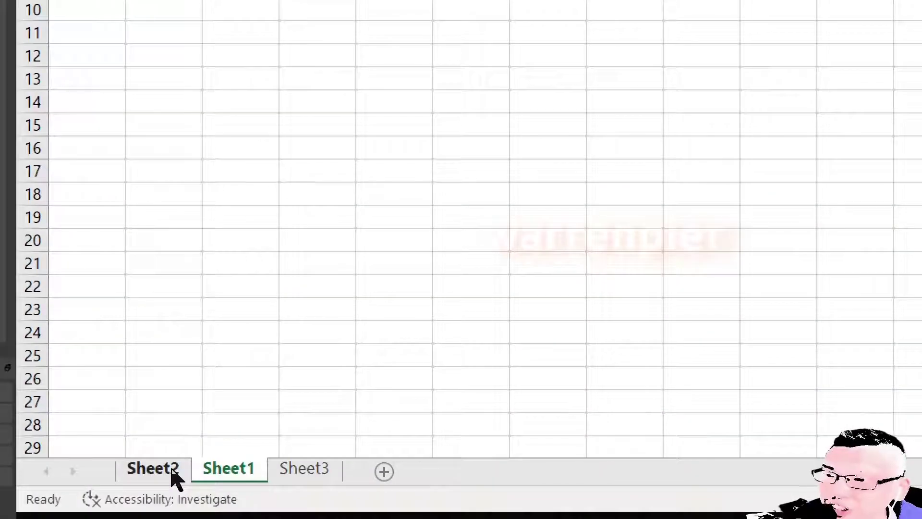
{"action": "left_click", "coordinate": [171, 471]}
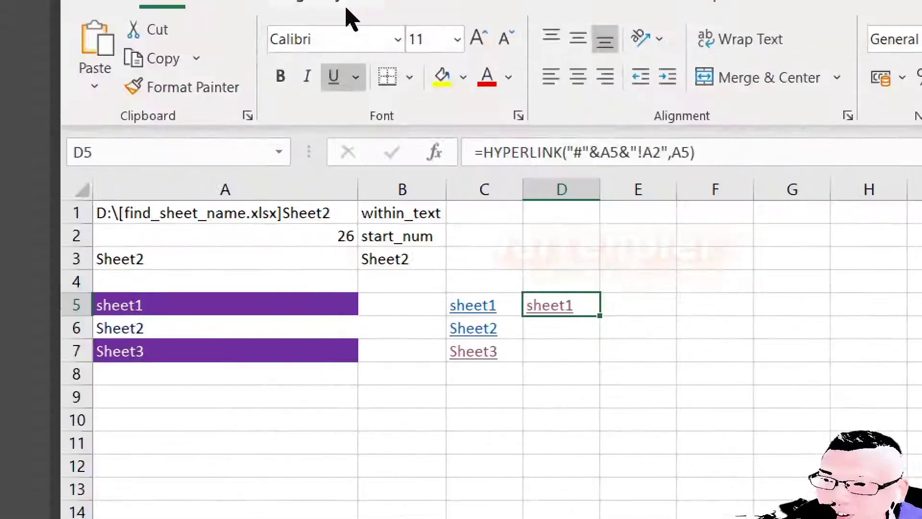
Try taking A2 out of the quoted text in D5's link location by rewriting it as "#"&A5&"!"&A2.
{"action": "left_click", "coordinate": [662, 153]}
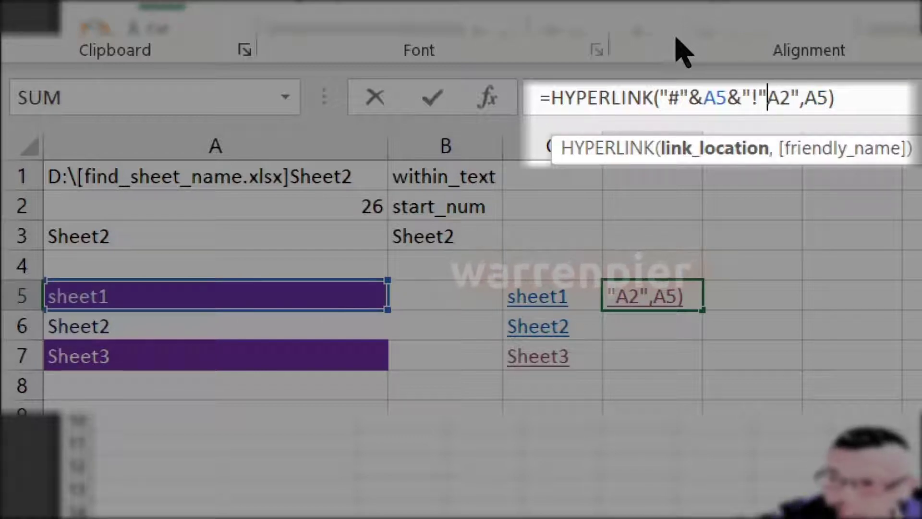
{"action": "type", "text": "&"}
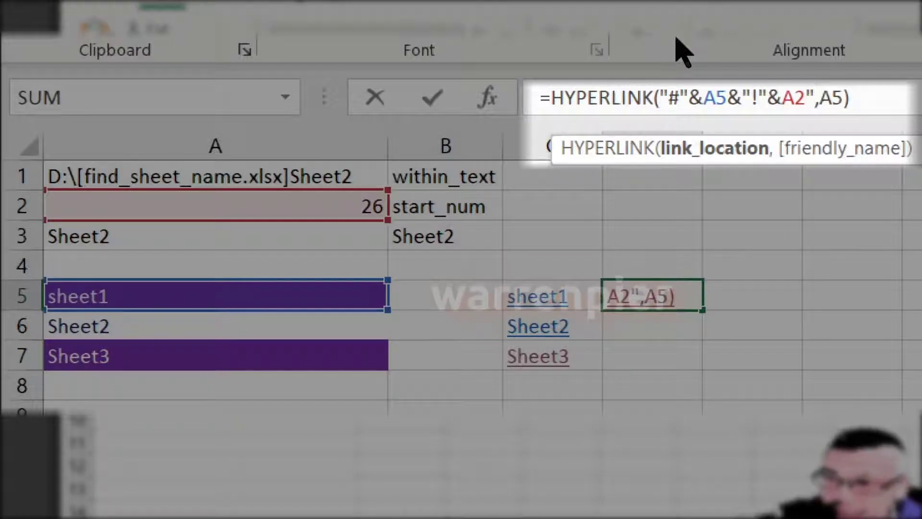
{"action": "key", "text": "shift+Left"}
{"action": "key", "text": "shift+Left"}
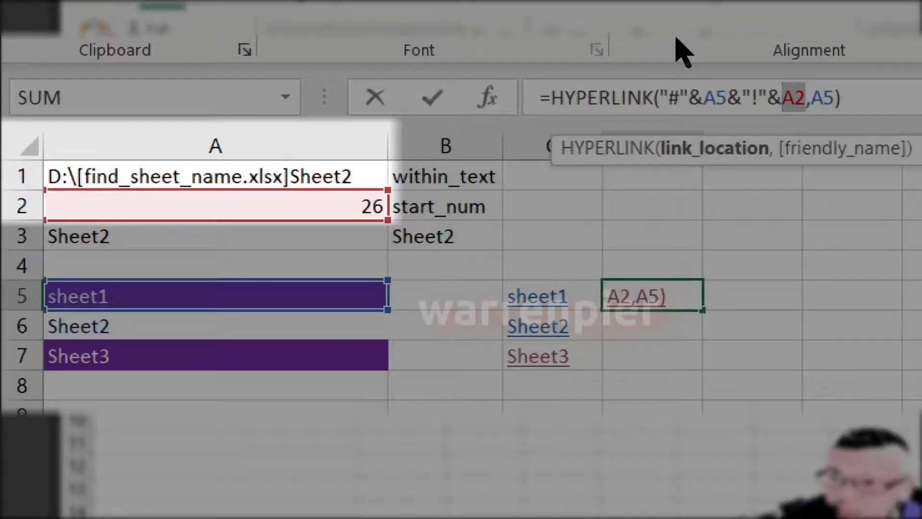
{"action": "key", "text": "Left"}
{"action": "key", "text": "Left"}
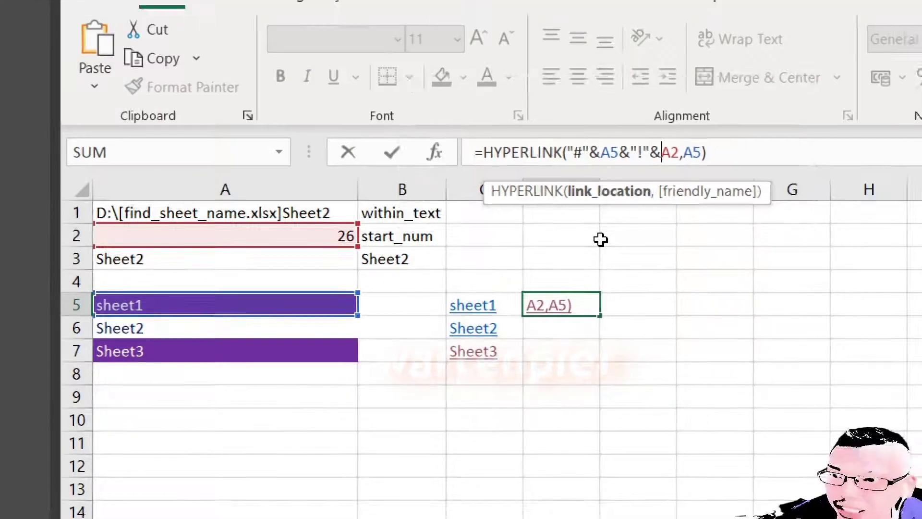
Replace the A2 reference in D5's link location with A1 inside the quoted text, as "!A1", and commit the formula.
{"action": "key", "text": "Right"}
{"action": "key", "text": "BackSpace"}
{"action": "key", "text": "BackSpace"}
{"action": "key", "text": "BackSpace"}
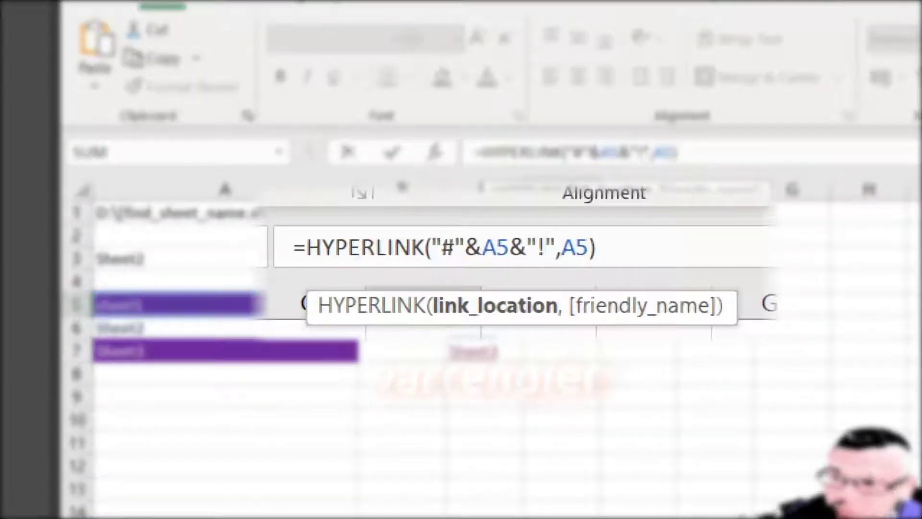
{"action": "type", "text": "A1"}
{"action": "key", "text": "Return"}
{"action": "left_click", "coordinate": [588, 307]}
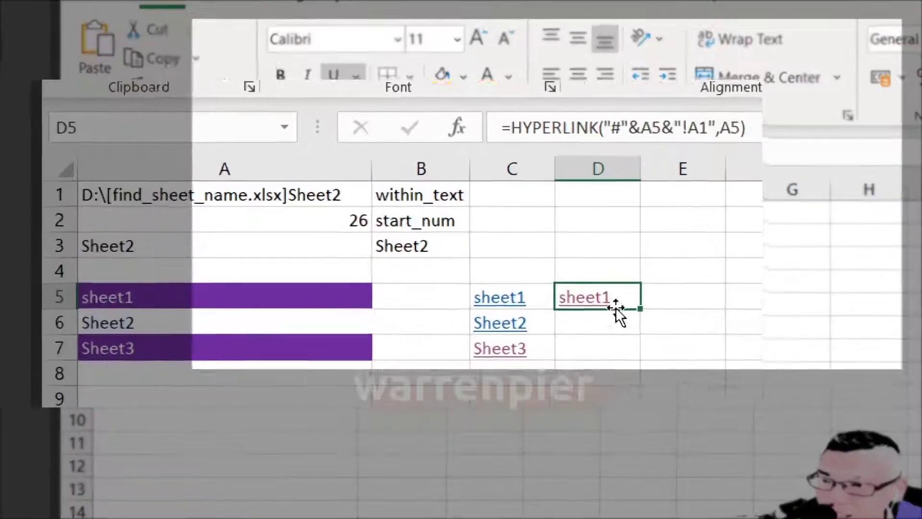
Copy D5's HYPERLINK formula down through D7.
{"action": "left_click", "coordinate": [656, 127]}
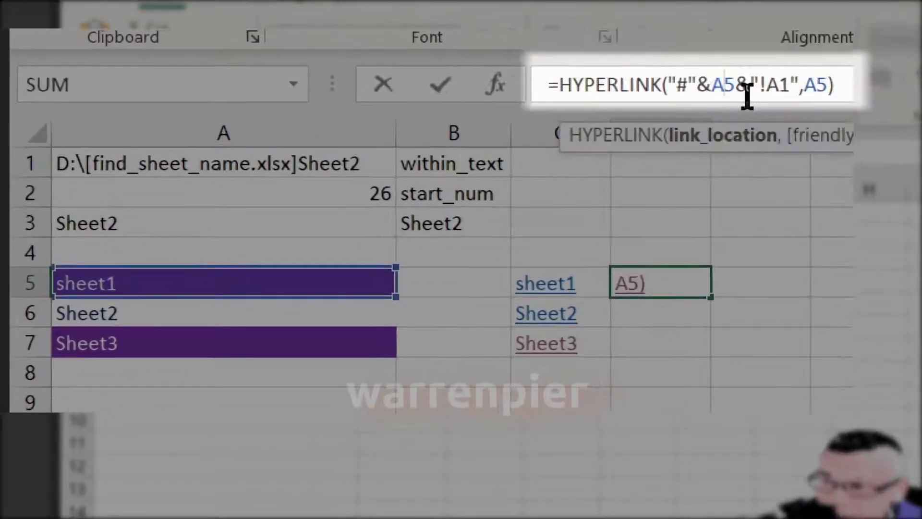
{"action": "key", "text": "Escape"}
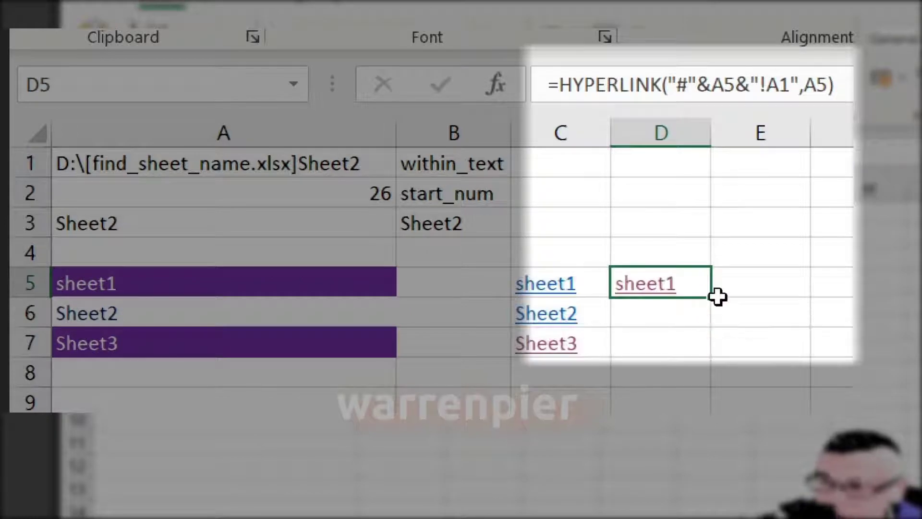
{"action": "left_click_drag", "start_coordinate": [716, 299], "coordinate": [702, 353]}
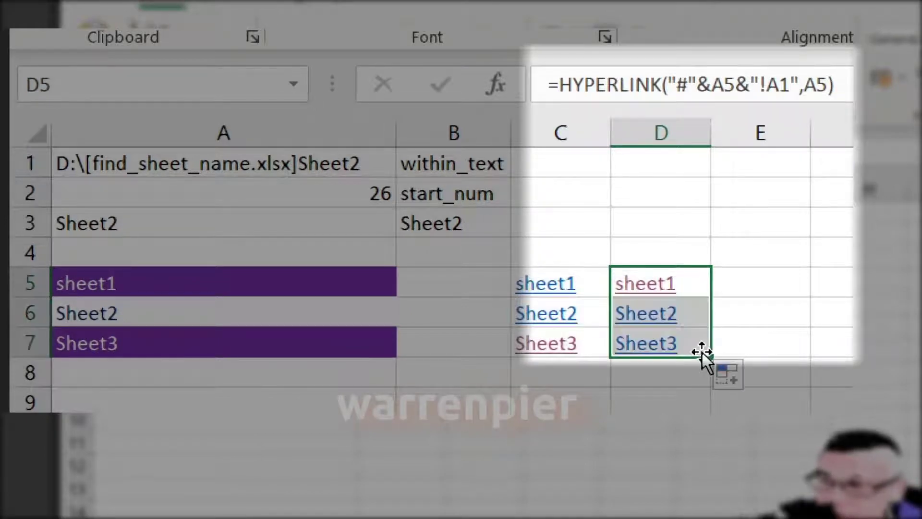
Inspect the cell references in the copied HYPERLINK formulas in D6 and D7 without changing them.
{"action": "key", "text": "Down"}
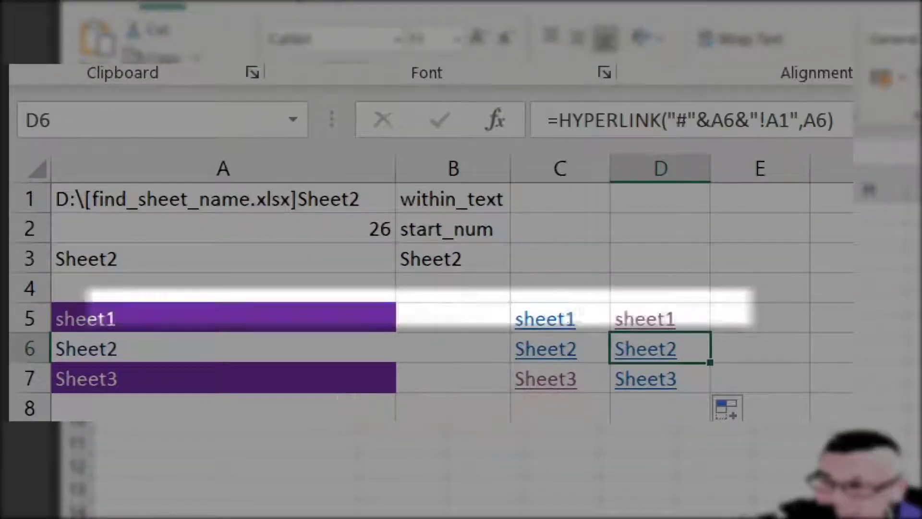
{"action": "key", "text": "F2"}
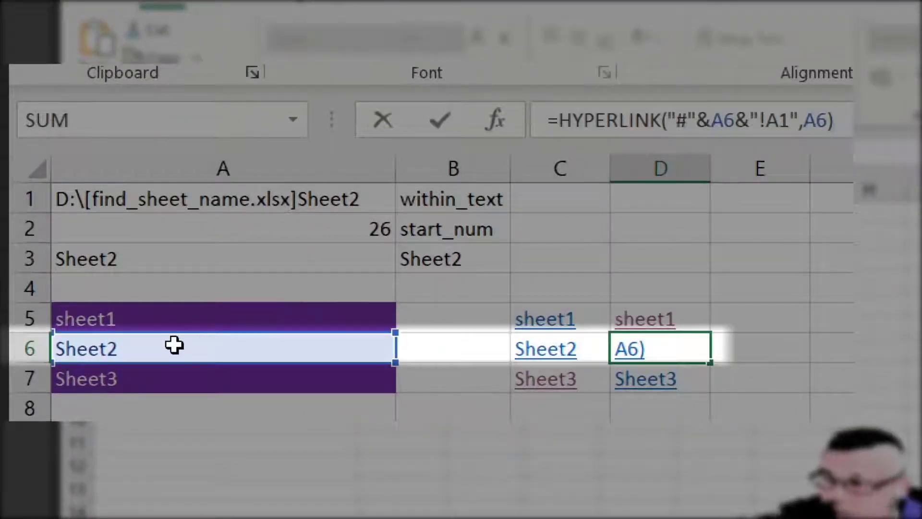
{"action": "key", "text": "Return"}
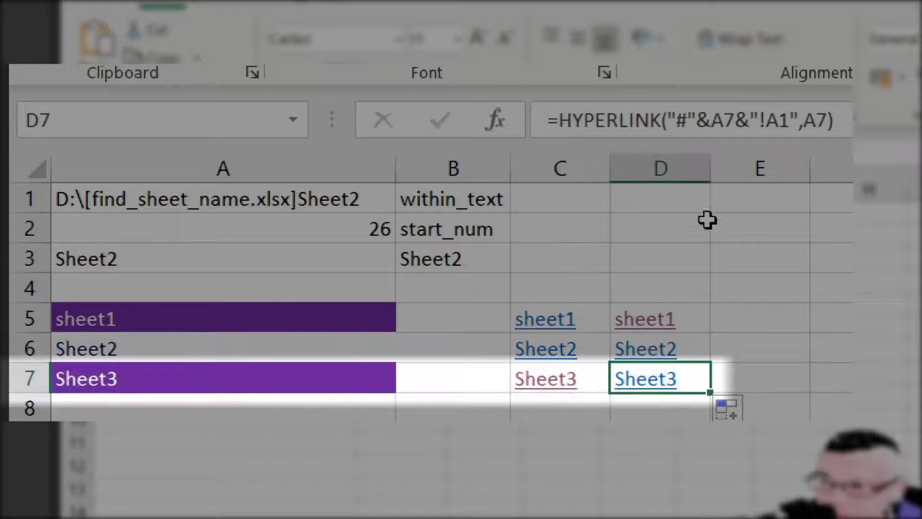
{"action": "key", "text": "F2"}
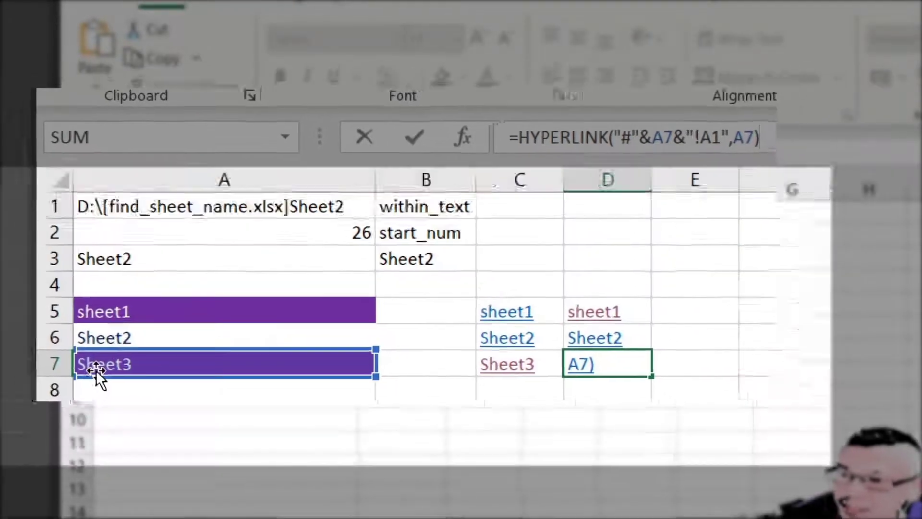
{"action": "key", "text": "ctrl+Return"}
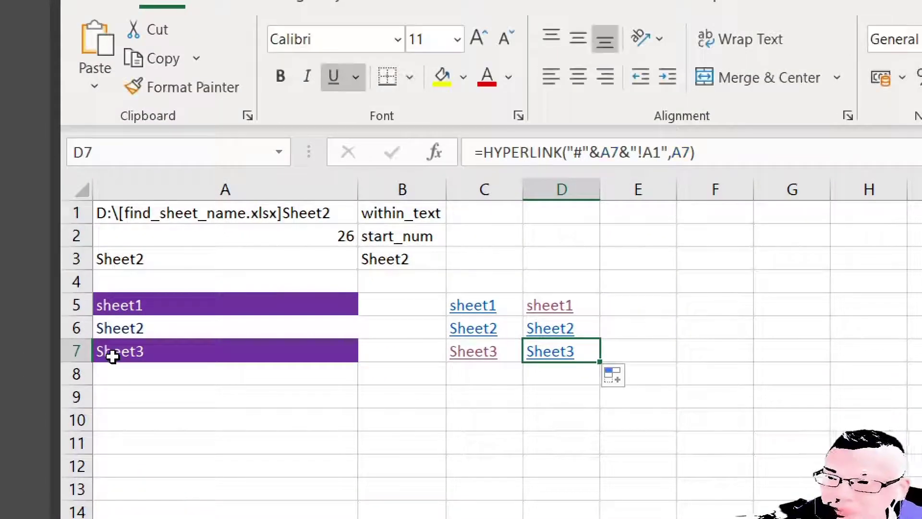
Test the links in D6 and D7 by following each one, and return from Sheet3 to Sheet2.
{"action": "key", "text": "Up"}
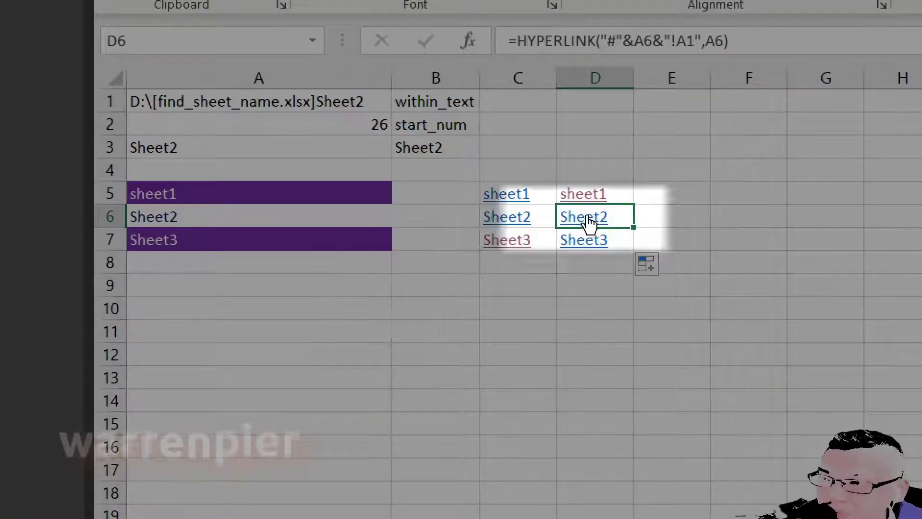
{"action": "left_click", "coordinate": [587, 218]}
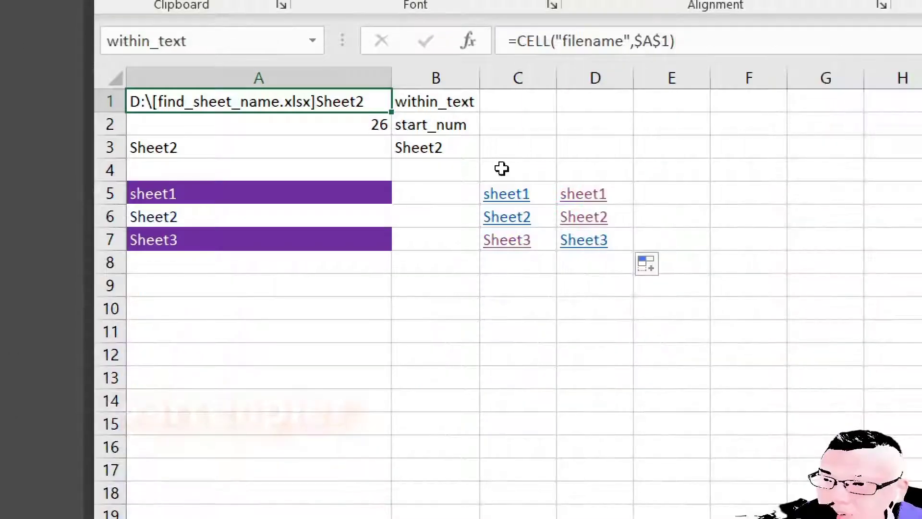
{"action": "left_click", "coordinate": [668, 216]}
{"action": "key", "text": "Left"}
{"action": "key", "text": "Down"}
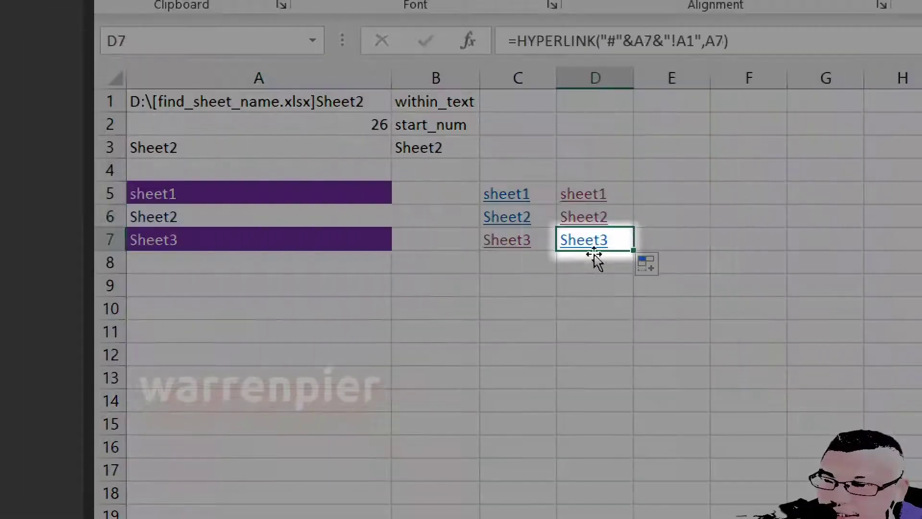
{"action": "left_click", "coordinate": [585, 247]}
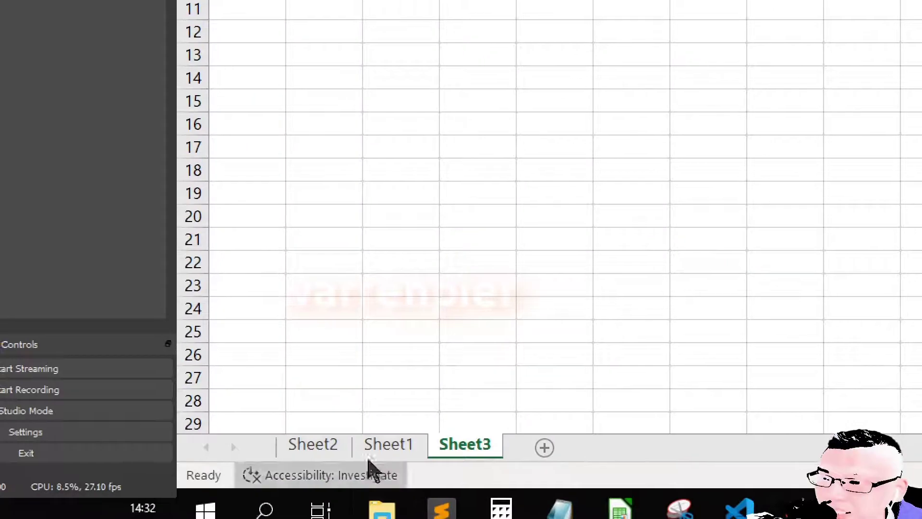
{"action": "left_click", "coordinate": [327, 447]}
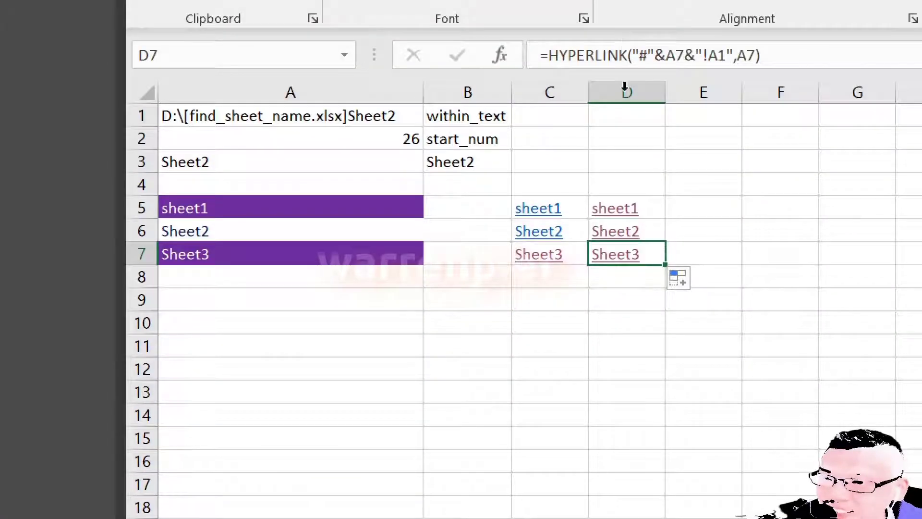
Compare the formatted sheet names in A5:A7 with the hyperlink cells in D5:D7.
{"action": "left_click", "coordinate": [646, 177]}
{"action": "left_click", "coordinate": [463, 177]}
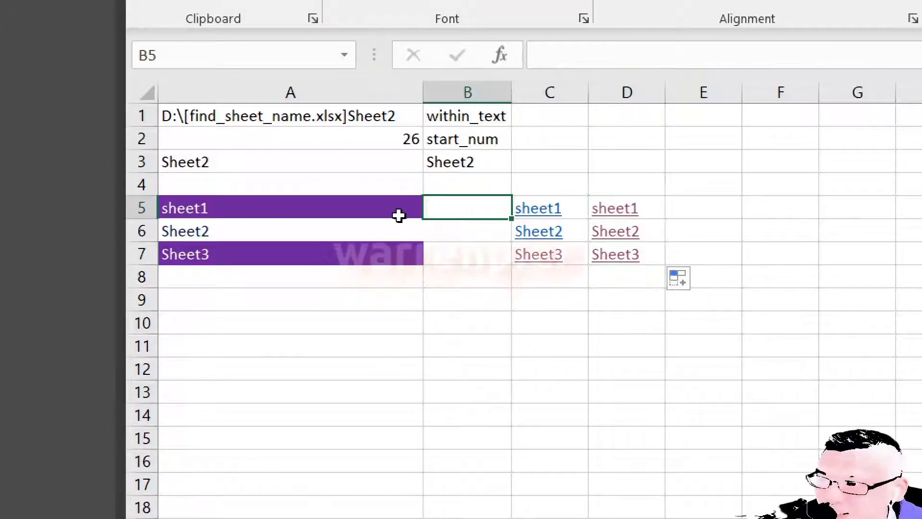
{"action": "left_click", "coordinate": [267, 184]}
{"action": "key", "text": "Down"}
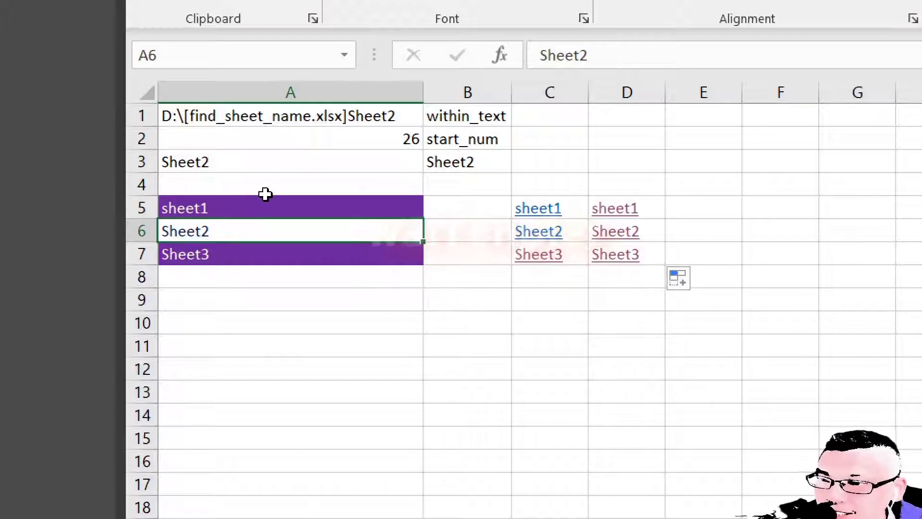
{"action": "key", "text": "Up"}
{"action": "key", "text": "Right"}
{"action": "key", "text": "Left"}
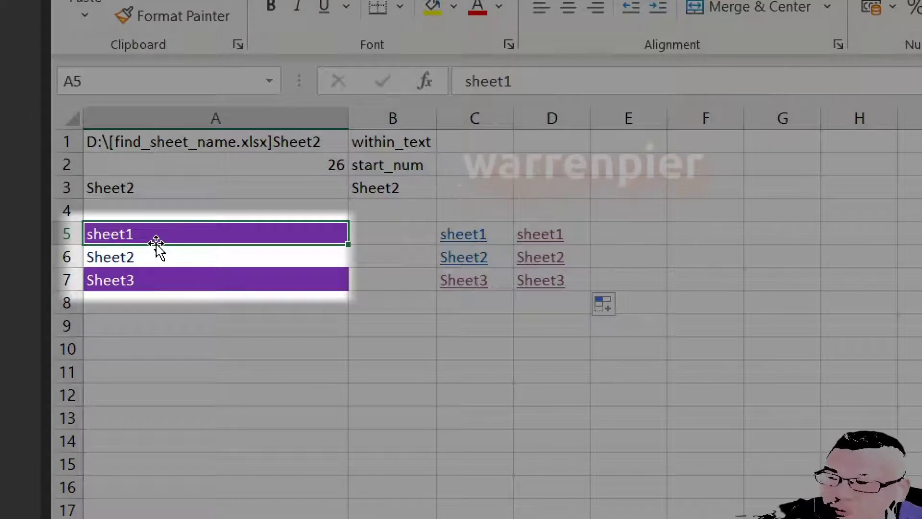
{"action": "key", "text": "Right"}
{"action": "key", "text": "Right"}
{"action": "key", "text": "Right"}
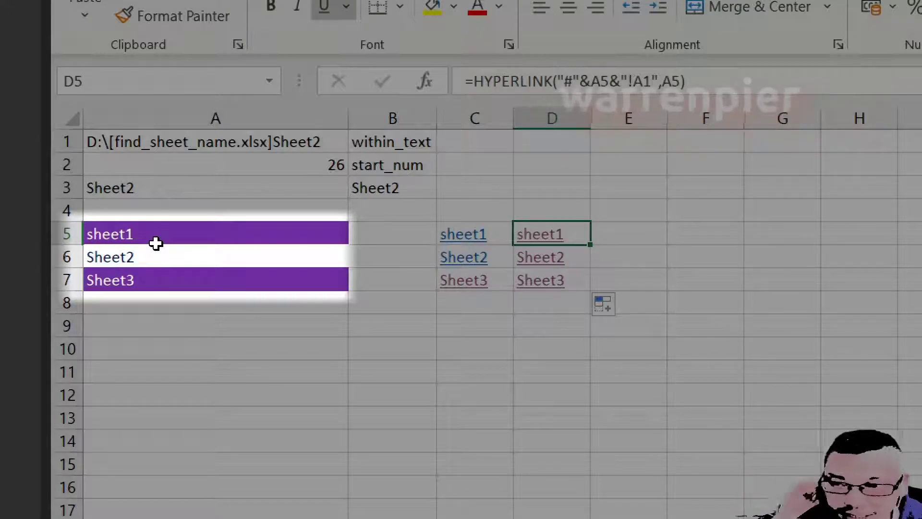
{"action": "key", "text": "Down"}
{"action": "key", "text": "Down"}
{"action": "key", "text": "Up"}
Start a new conditional formatting rule for D5 that uses a formula to determine which cells to format.
{"action": "key", "text": "Up"}
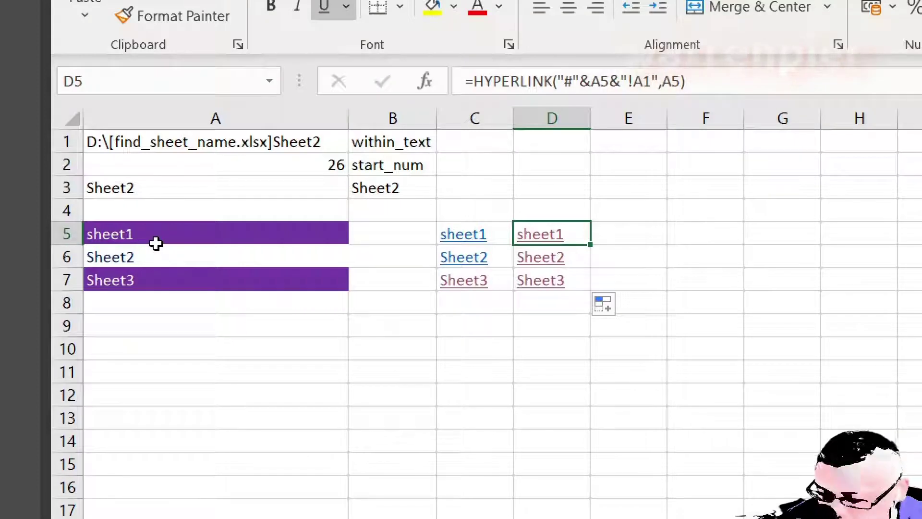
{"action": "key", "text": "alt"}
{"action": "key", "text": "o"}
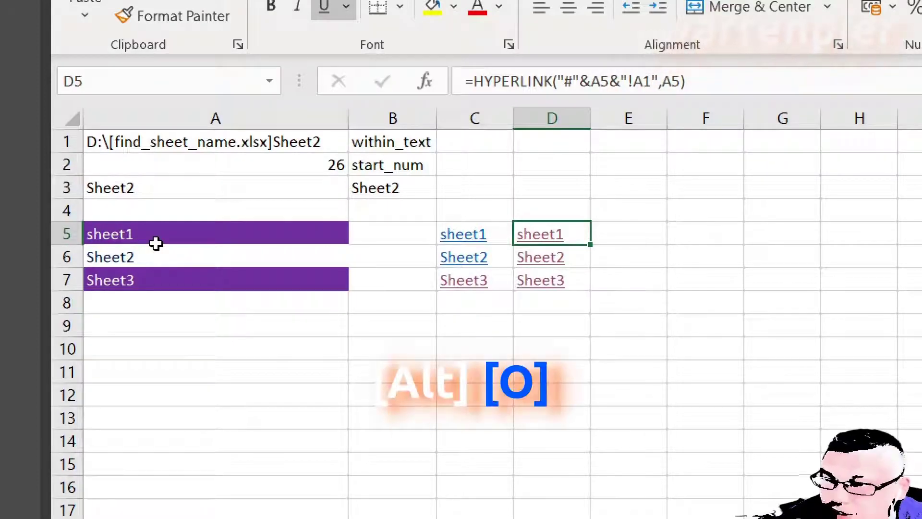
{"action": "key", "text": "d"}
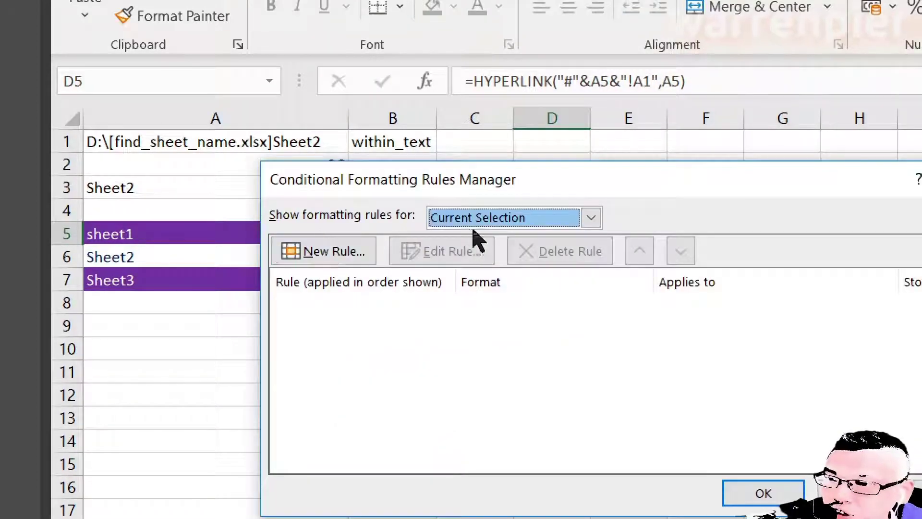
{"action": "left_click_drag", "start_coordinate": [528, 184], "coordinate": [476, 197]}
{"action": "left_click", "coordinate": [288, 264]}
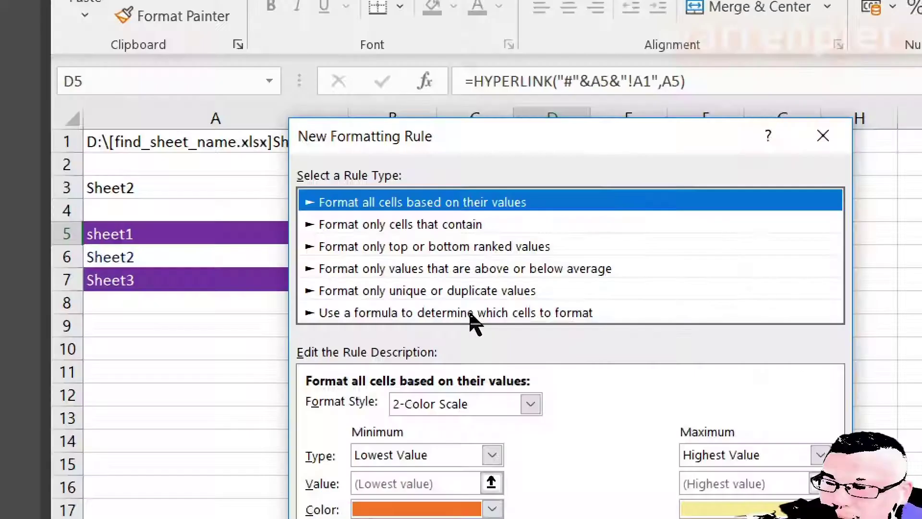
{"action": "left_click", "coordinate": [482, 312]}
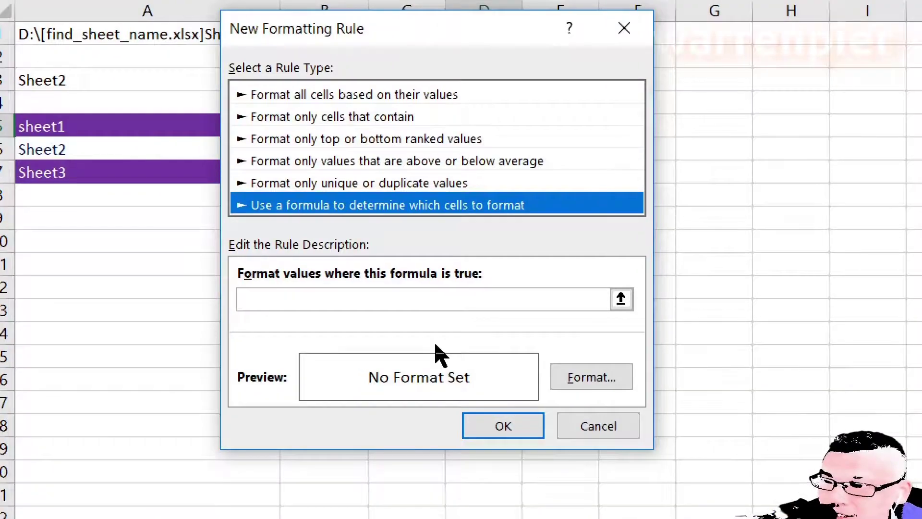
Enter the rule formula =D5=$A$3, comparing the link's name with the current sheet name.
{"action": "left_click", "coordinate": [344, 297]}
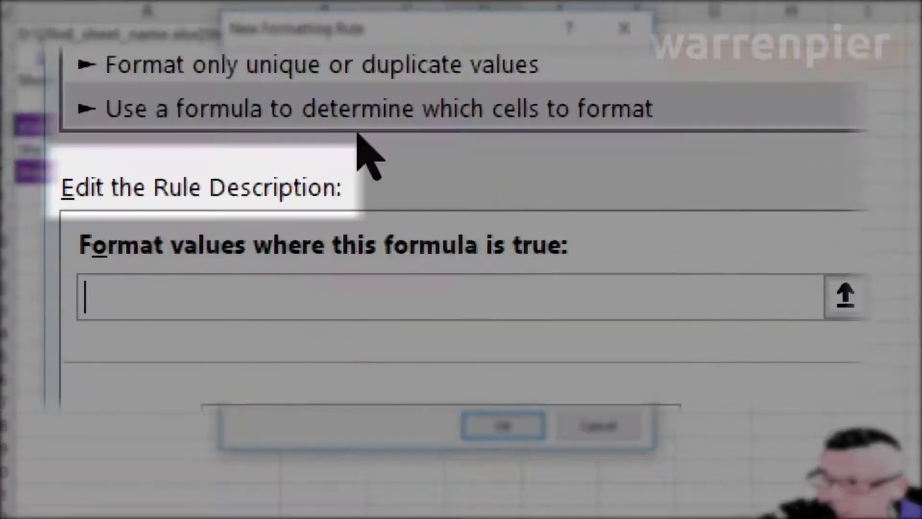
{"action": "left_click_drag", "start_coordinate": [451, 42], "coordinate": [745, 86]}
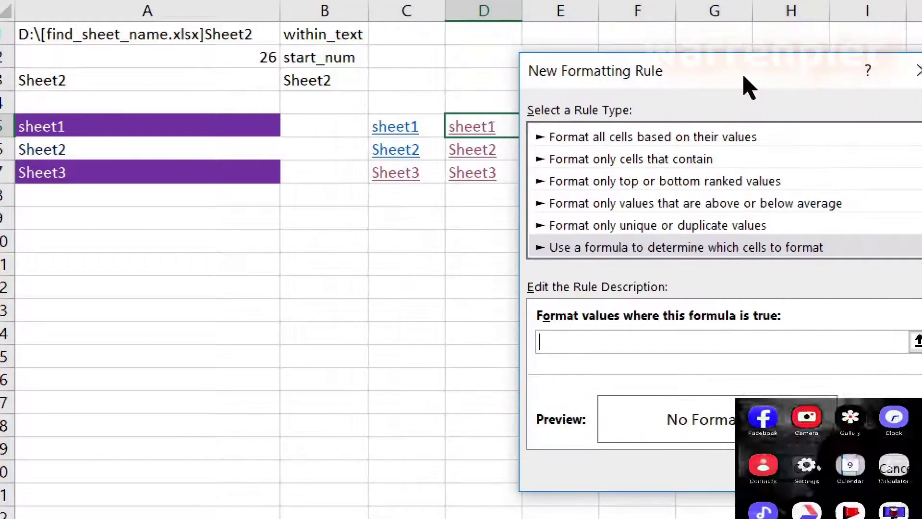
{"action": "left_click", "coordinate": [457, 57]}
{"action": "key", "text": "Down"}
{"action": "key", "text": "Down"}
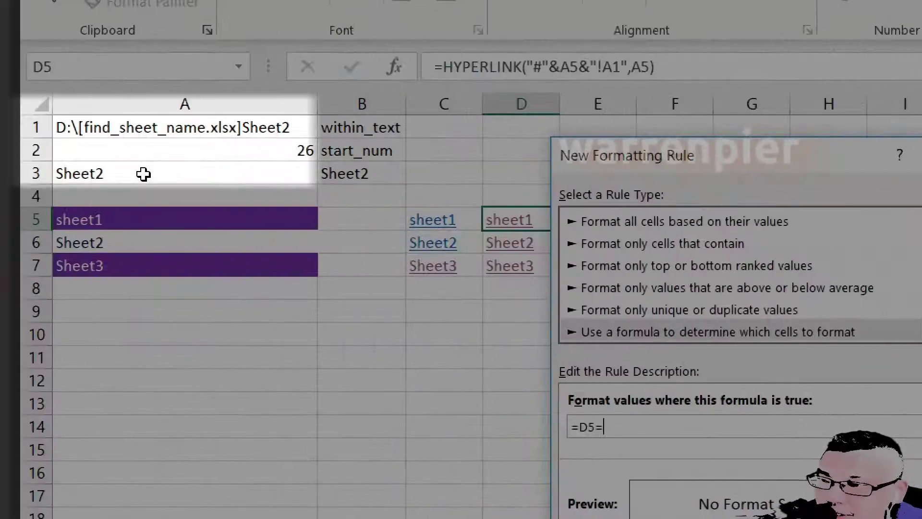
{"action": "left_click", "coordinate": [144, 174]}
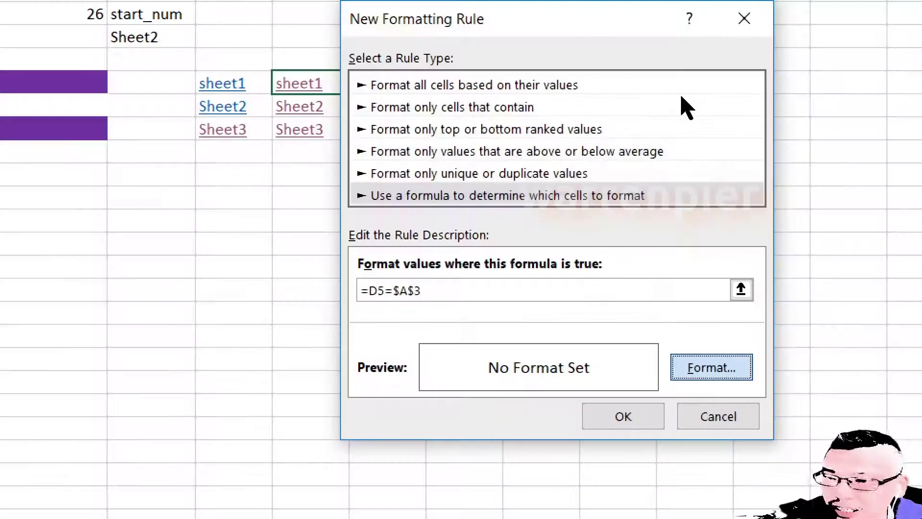
Set the font color in the new rule's format to the standard purple.
{"action": "left_click", "coordinate": [710, 367]}
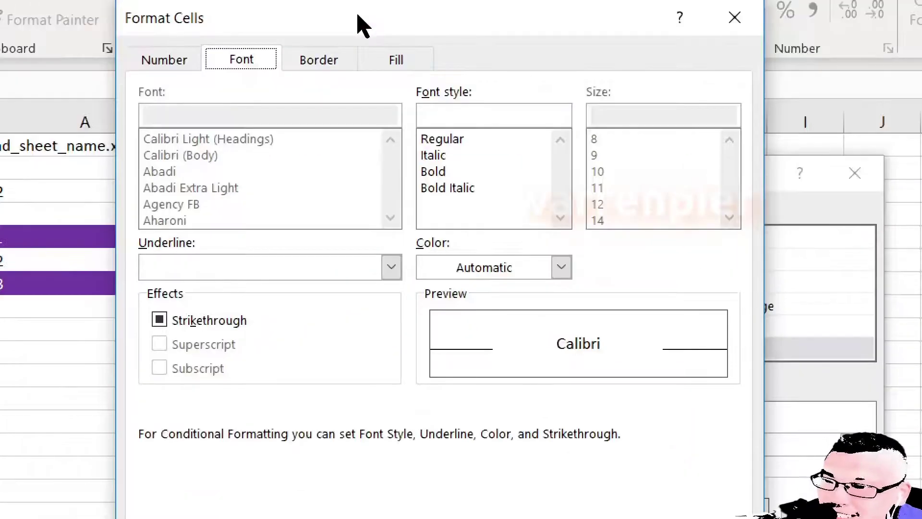
{"action": "left_click", "coordinate": [502, 267]}
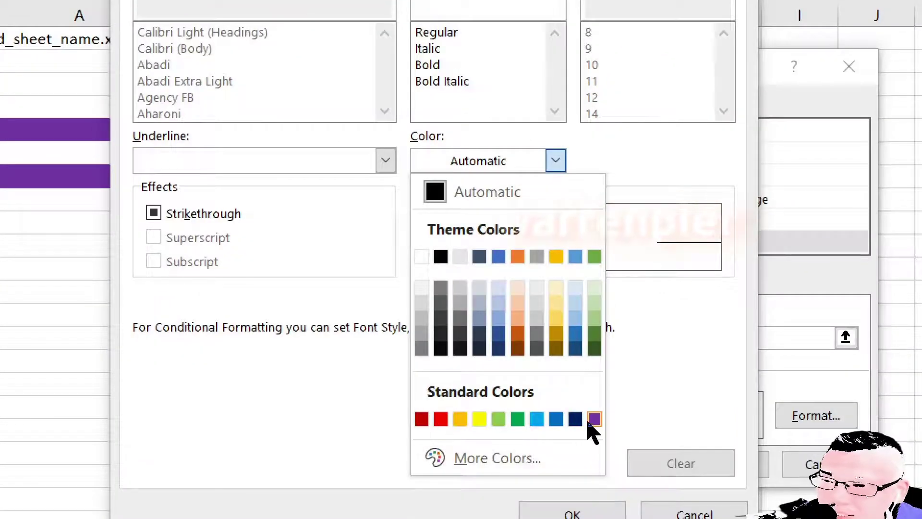
{"action": "left_click", "coordinate": [590, 420]}
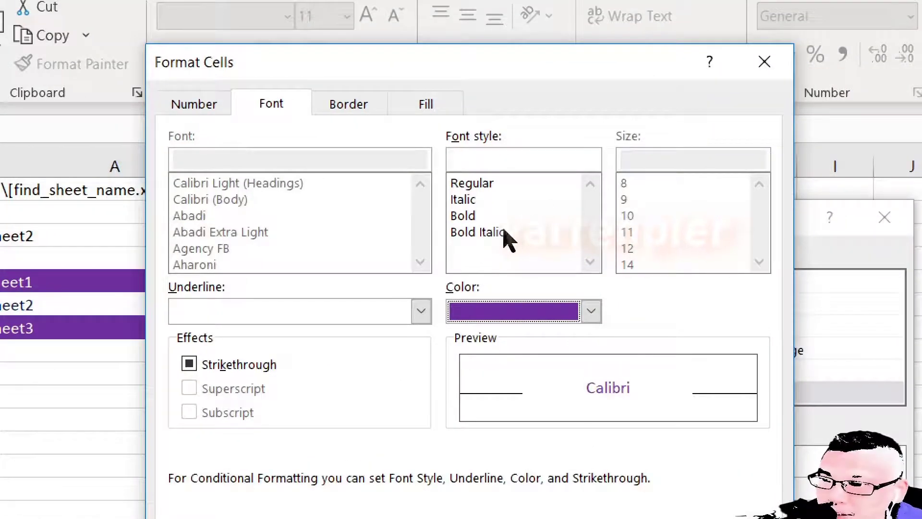
Set the new rule's font style to bold and its fill to white, and confirm the rule.
{"action": "left_click", "coordinate": [475, 232]}
{"action": "left_click", "coordinate": [470, 216]}
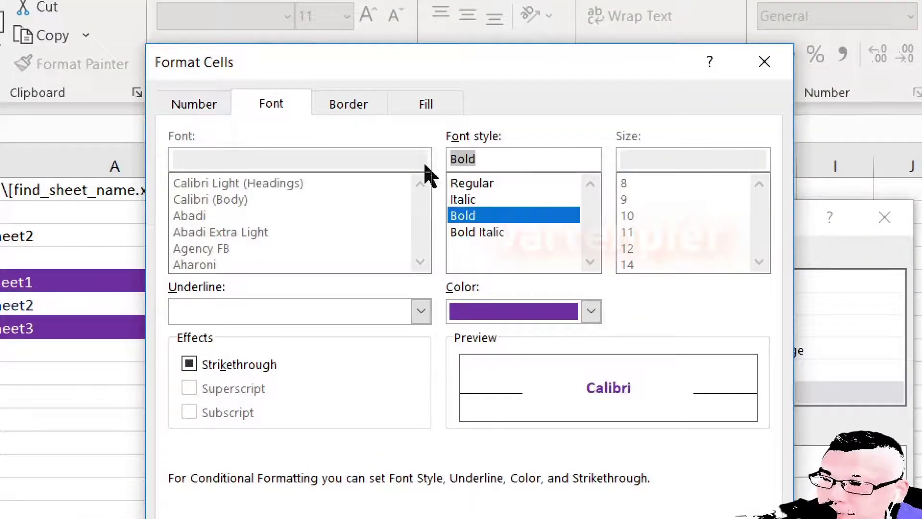
{"action": "left_click", "coordinate": [424, 113]}
{"action": "left_click", "coordinate": [191, 189]}
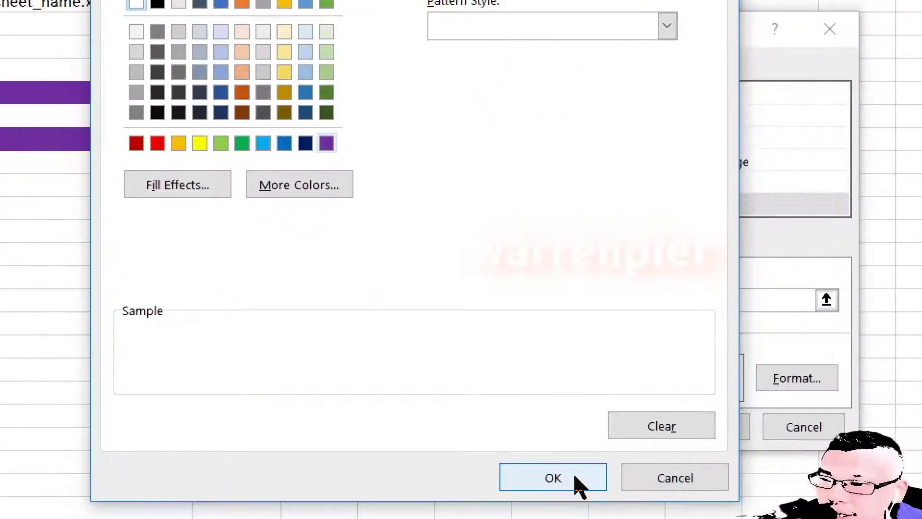
{"action": "left_click", "coordinate": [579, 485]}
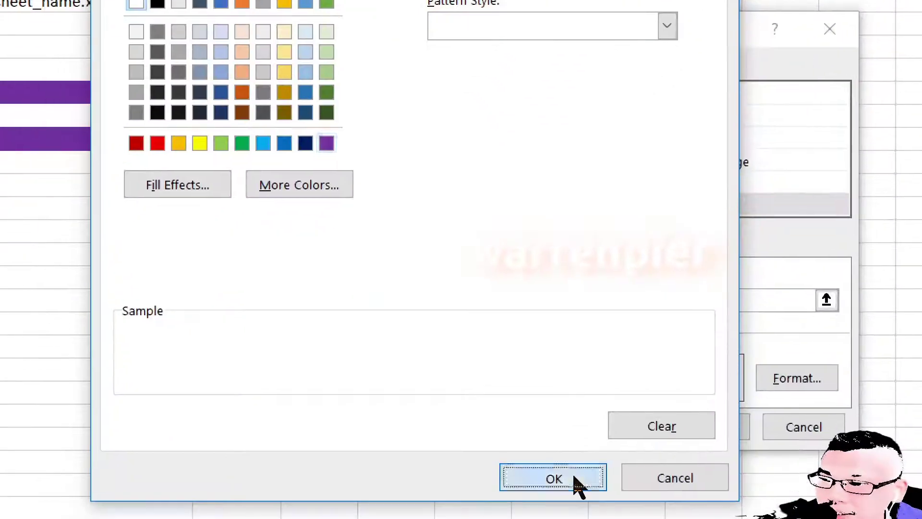
{"action": "left_click", "coordinate": [696, 437]}
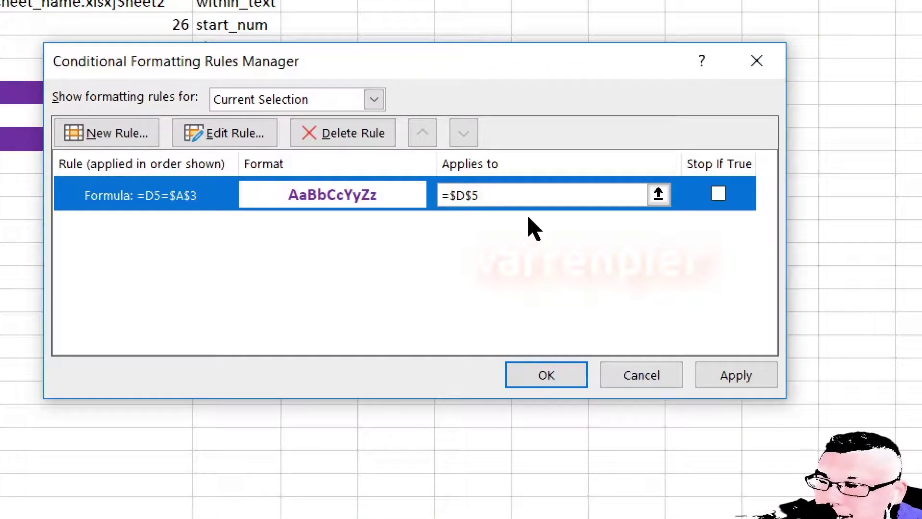
Extend the range of the bold purple rule to =$D$5:$D$7 and apply it.
{"action": "left_click_drag", "start_coordinate": [308, 48], "coordinate": [285, 184]}
{"action": "left_click_drag", "start_coordinate": [406, 93], "coordinate": [413, 148]}
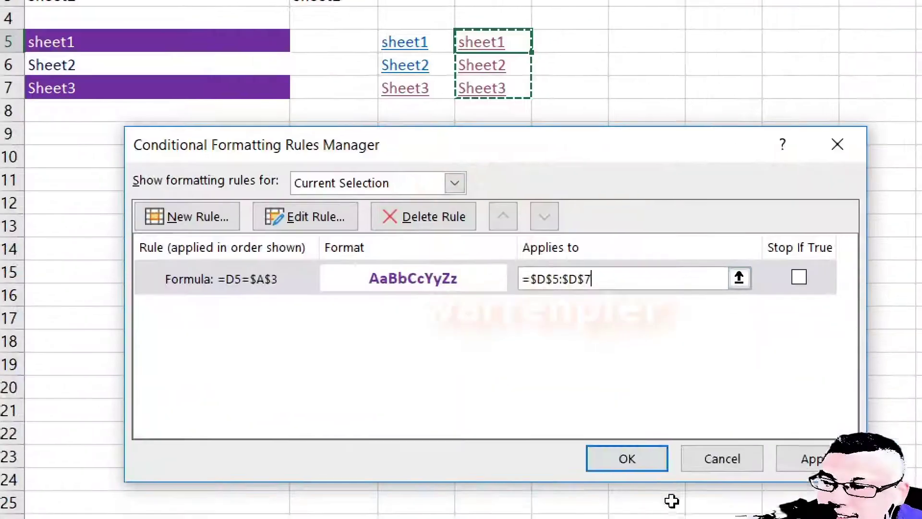
{"action": "left_click", "coordinate": [802, 458]}
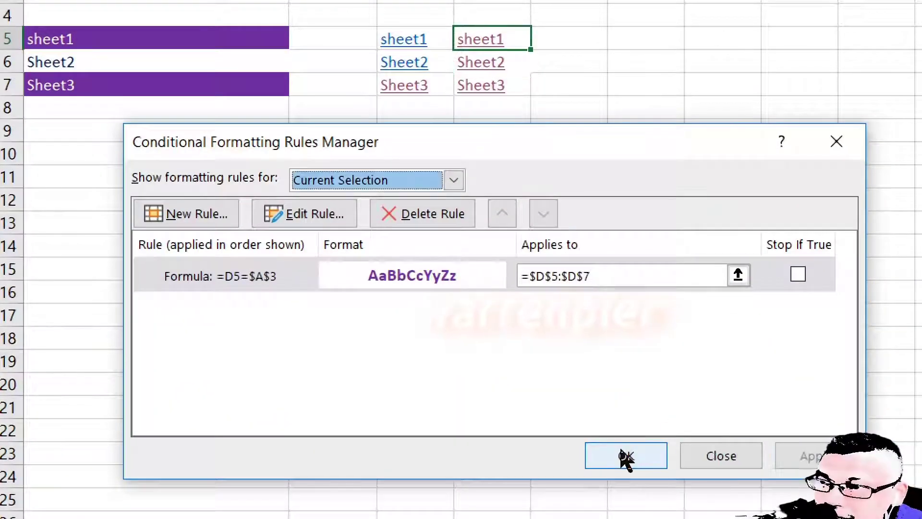
{"action": "left_click", "coordinate": [625, 457]}
Set the font underline of the hyperlink cells D5:D7 to None.
{"action": "key", "text": "shift+Down"}
{"action": "key", "text": "shift+Down"}
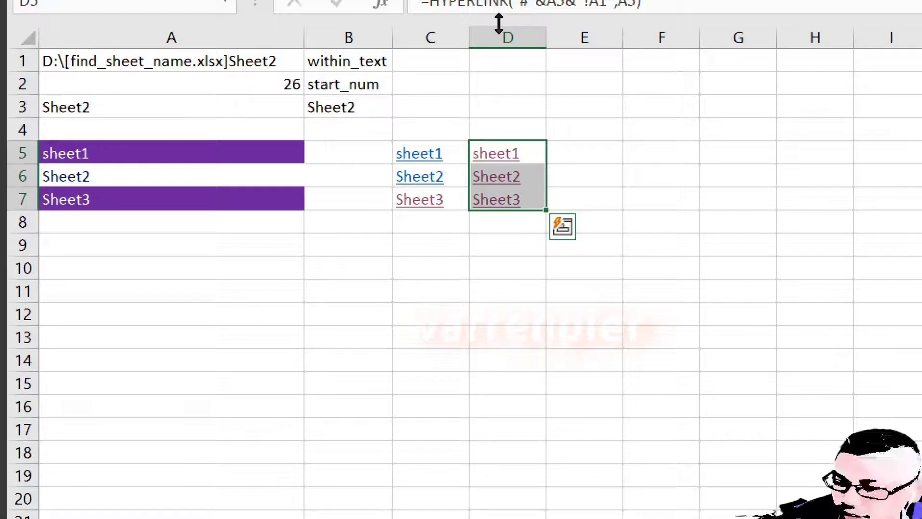
{"action": "key", "text": "ctrl+1"}
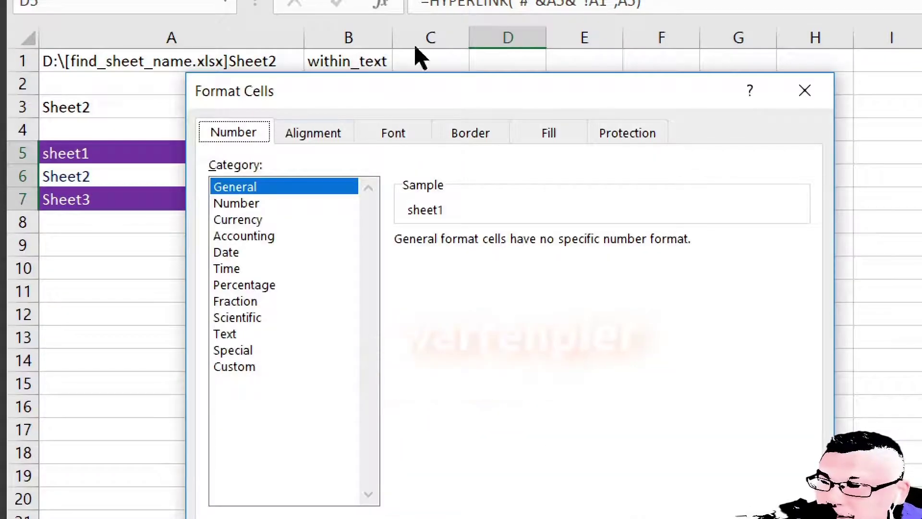
{"action": "left_click", "coordinate": [317, 134]}
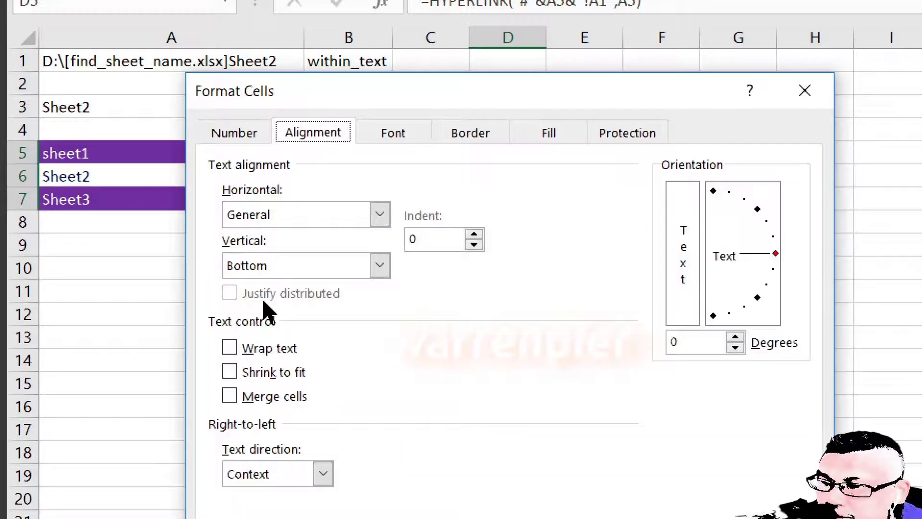
{"action": "left_click", "coordinate": [383, 148]}
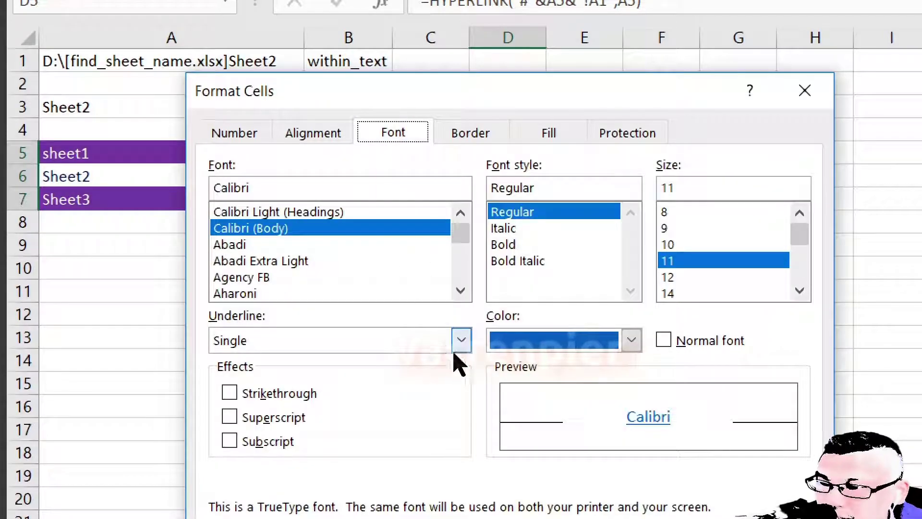
{"action": "left_click", "coordinate": [340, 339]}
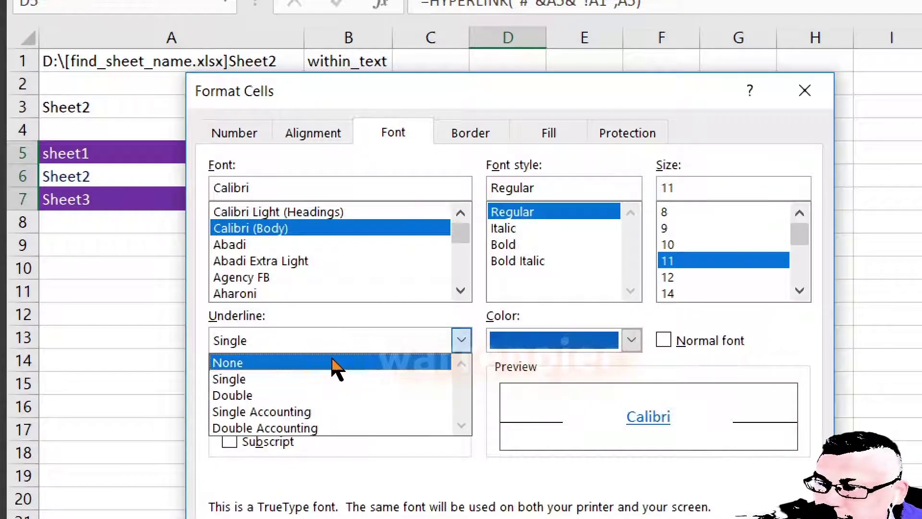
{"action": "left_click", "coordinate": [336, 361]}
{"action": "left_click", "coordinate": [557, 137]}
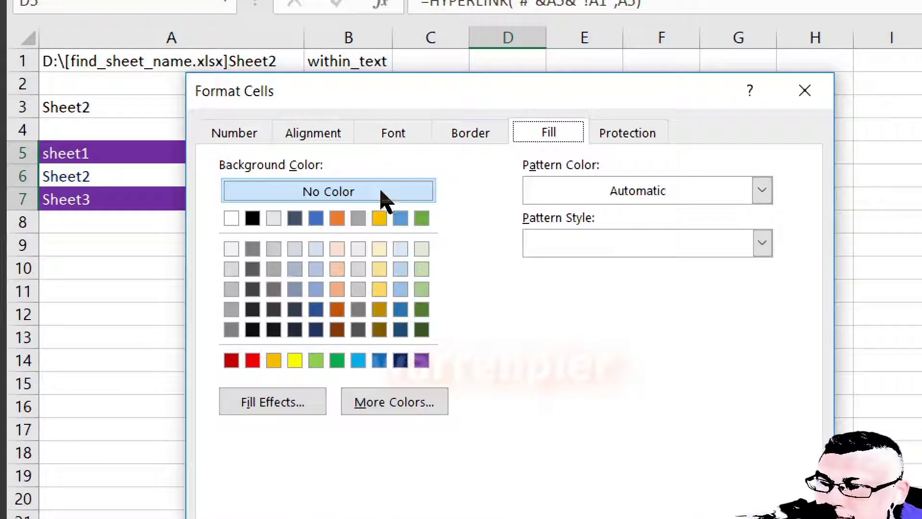
{"action": "left_click_drag", "start_coordinate": [535, 105], "coordinate": [447, 22]}
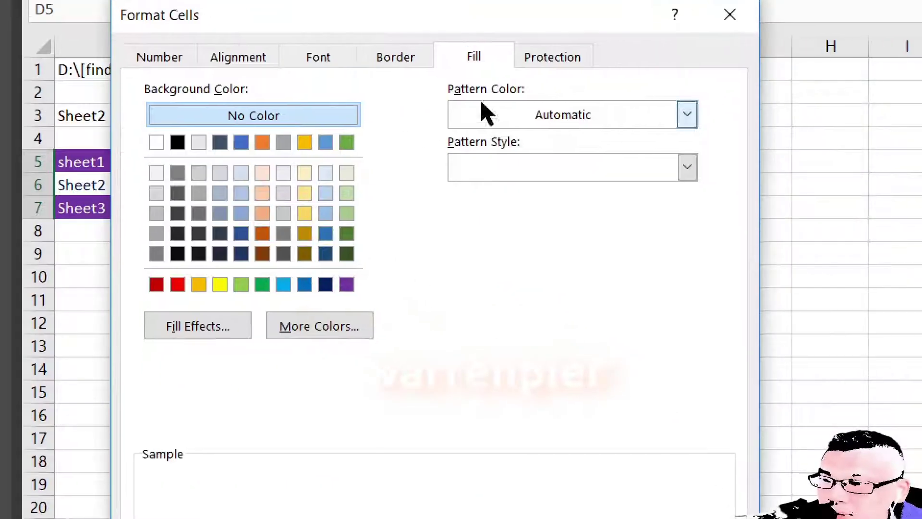
{"action": "left_click", "coordinate": [550, 493]}
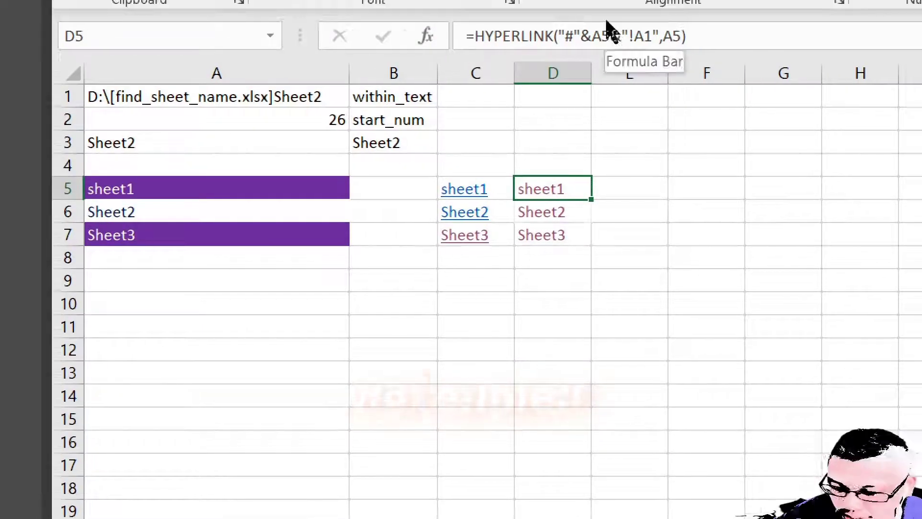
Start a second formula-based conditional formatting rule for D5 with the formula =D5<>$A$3.
{"action": "key", "text": "alt+o"}
{"action": "key", "text": "d"}
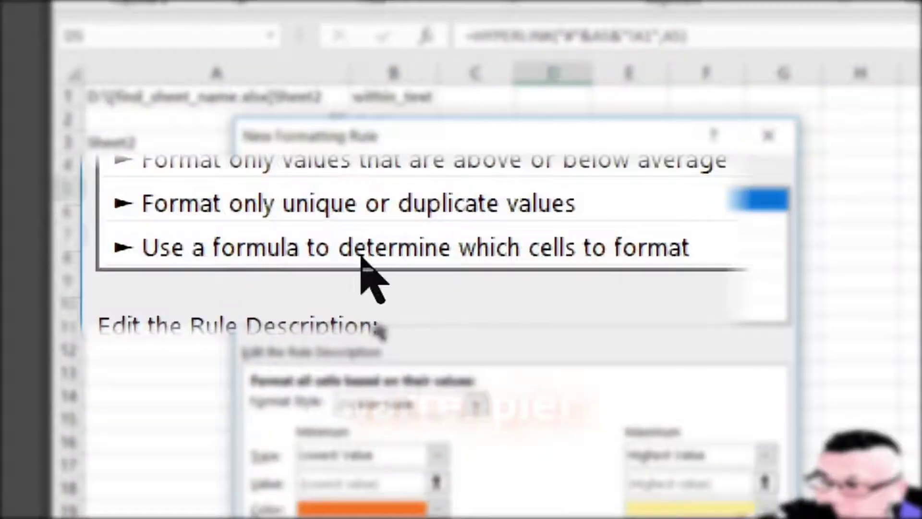
{"action": "left_click", "coordinate": [380, 313]}
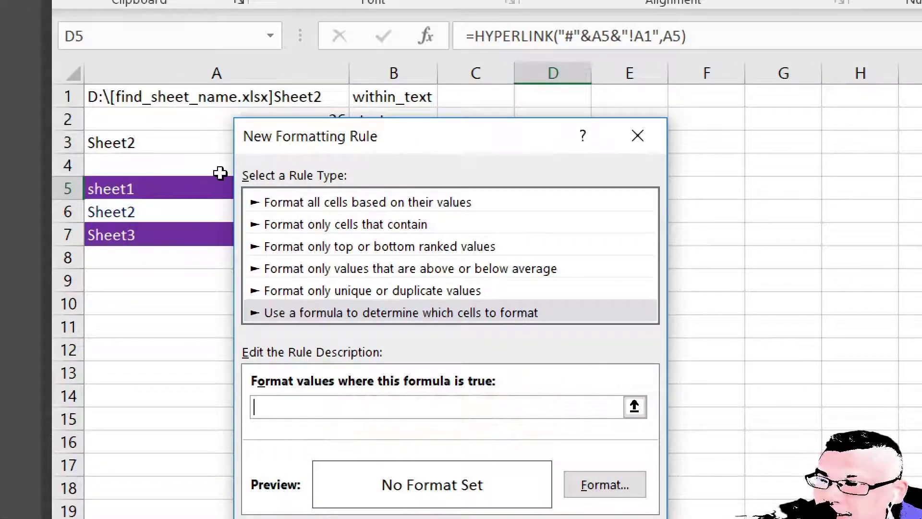
{"action": "left_click_drag", "start_coordinate": [456, 136], "coordinate": [537, 162]}
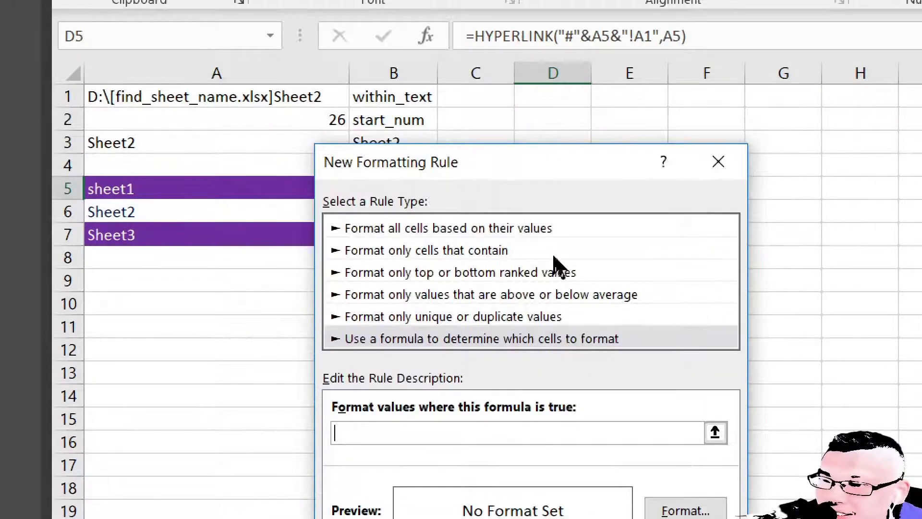
{"action": "left_click_drag", "start_coordinate": [553, 257], "coordinate": [597, 107]}
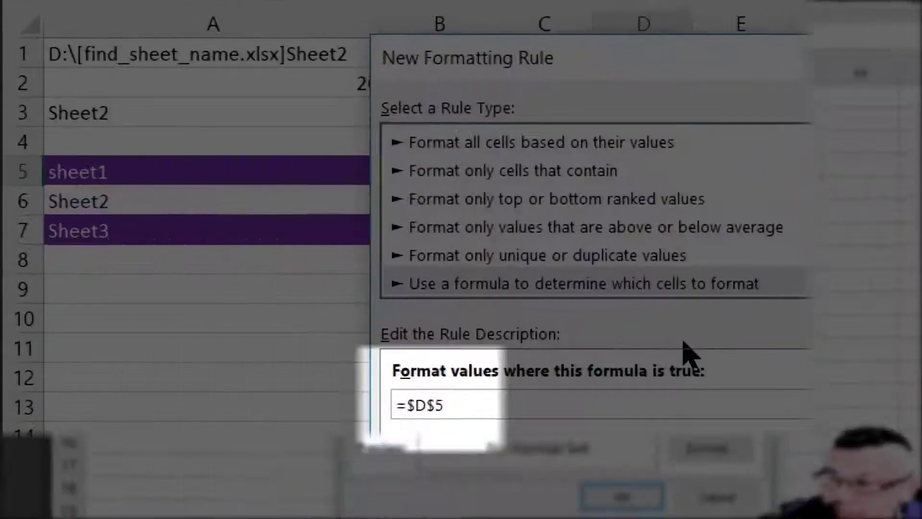
{"action": "key", "text": "F4"}
{"action": "key", "text": "F4"}
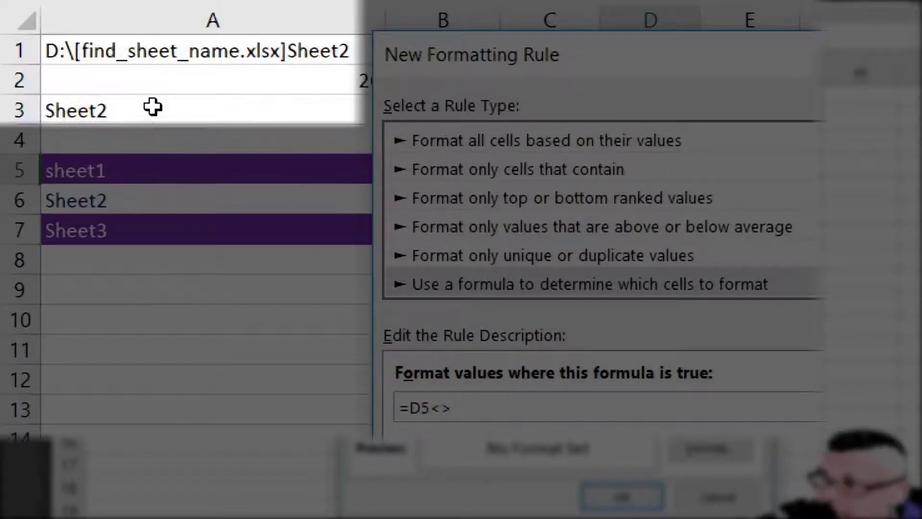
{"action": "left_click", "coordinate": [154, 113]}
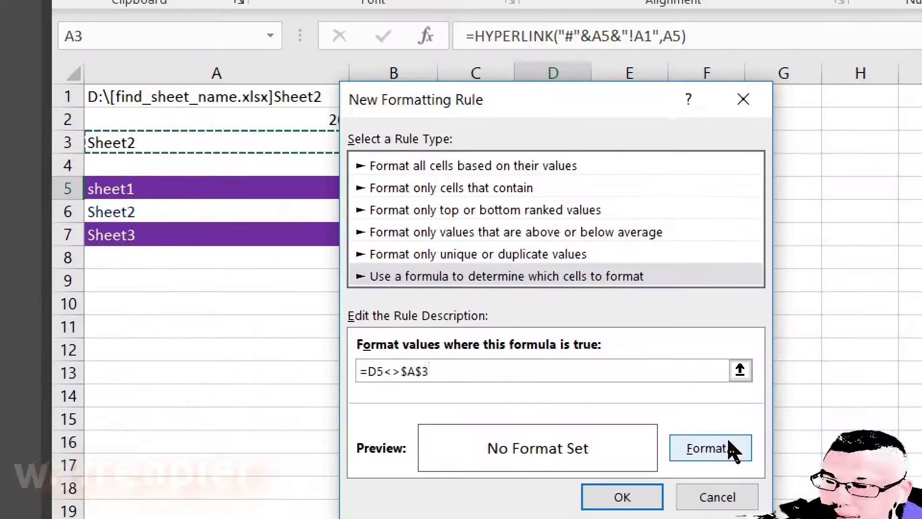
Format the second rule with a standard purple fill and a white font, and confirm it.
{"action": "left_click", "coordinate": [726, 447]}
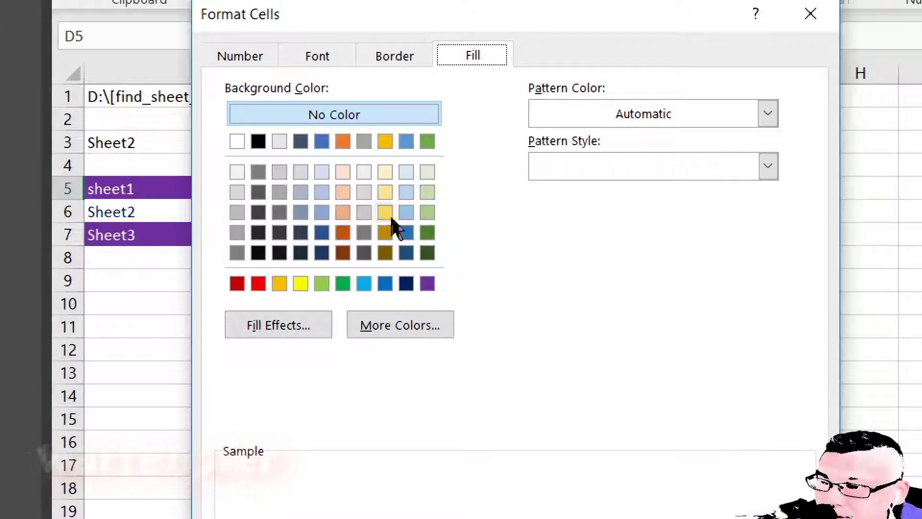
{"action": "left_click", "coordinate": [427, 284]}
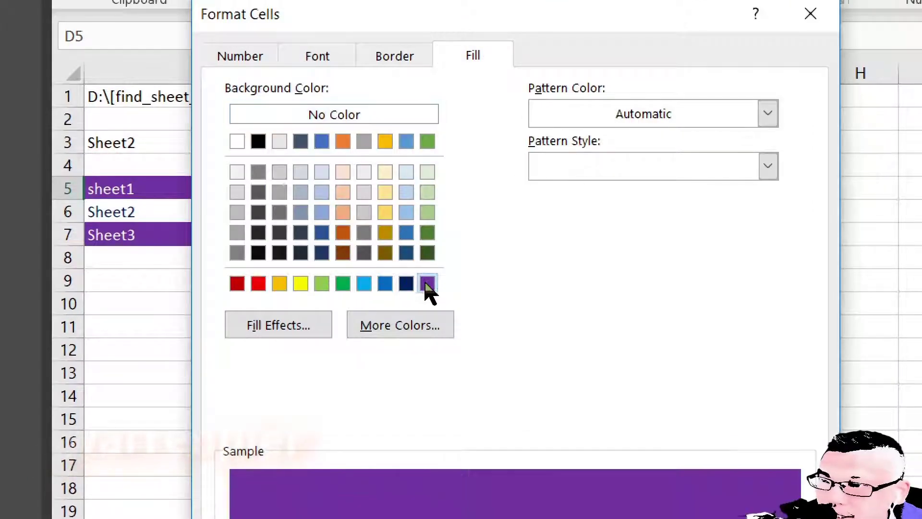
{"action": "left_click", "coordinate": [341, 61]}
{"action": "left_click", "coordinate": [563, 263]}
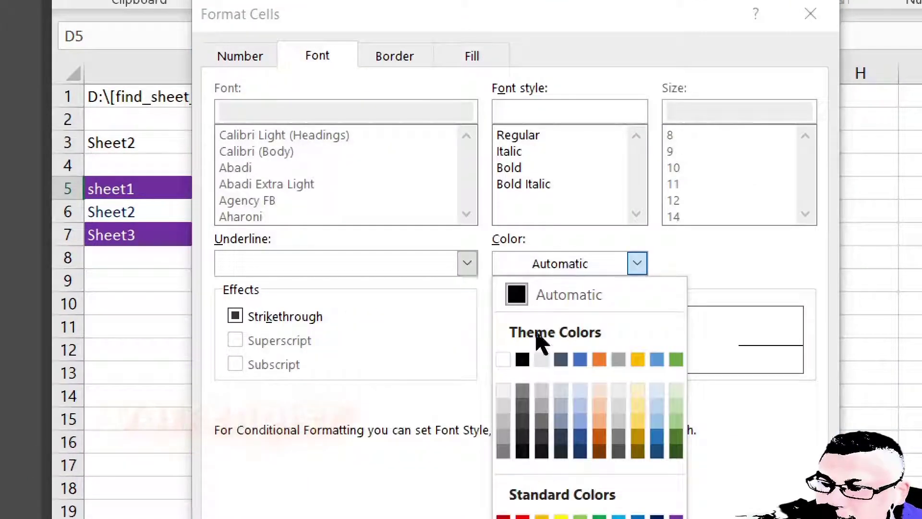
{"action": "left_click", "coordinate": [503, 359]}
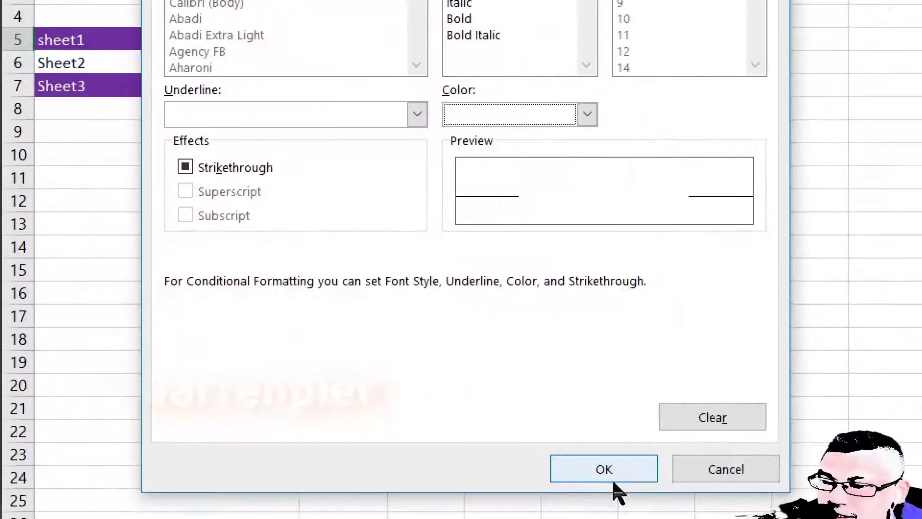
{"action": "left_click", "coordinate": [621, 471]}
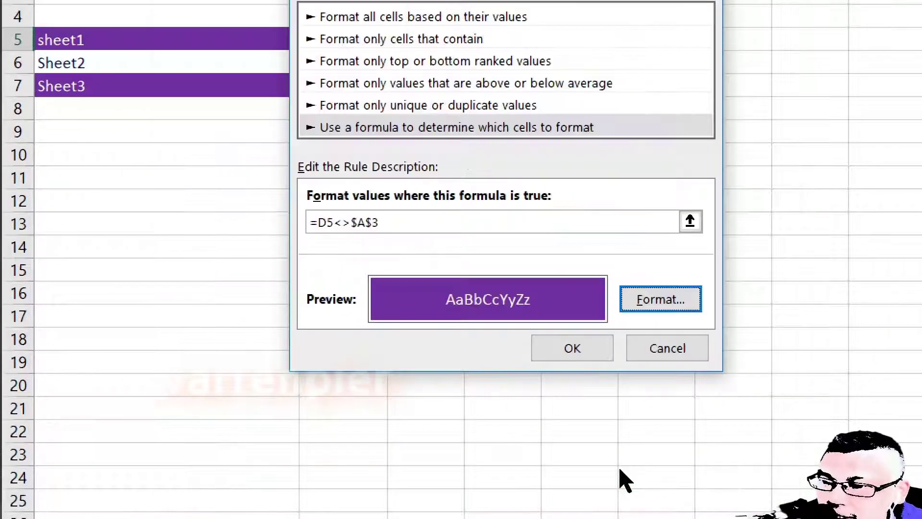
{"action": "left_click", "coordinate": [586, 353]}
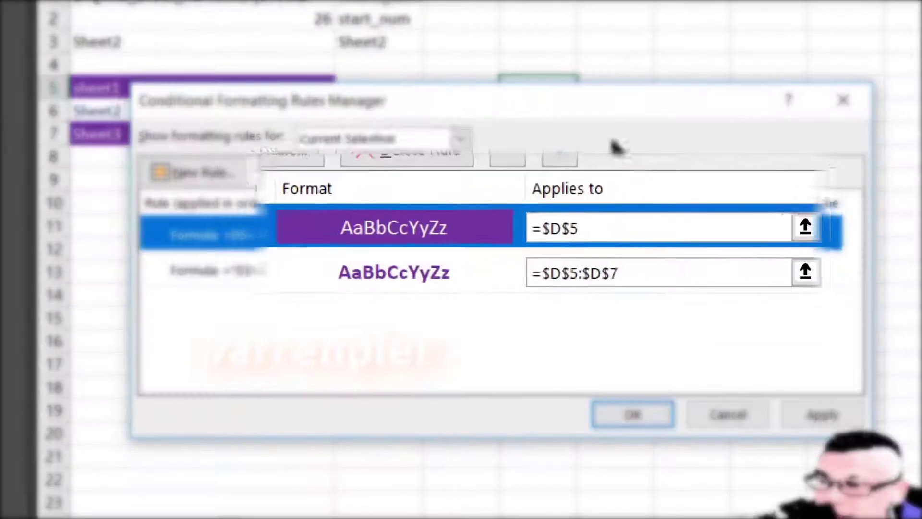
Extend the range of the =D5<>$A$3 rule to =$D$5:$D$7 and apply it.
{"action": "left_click", "coordinate": [614, 224]}
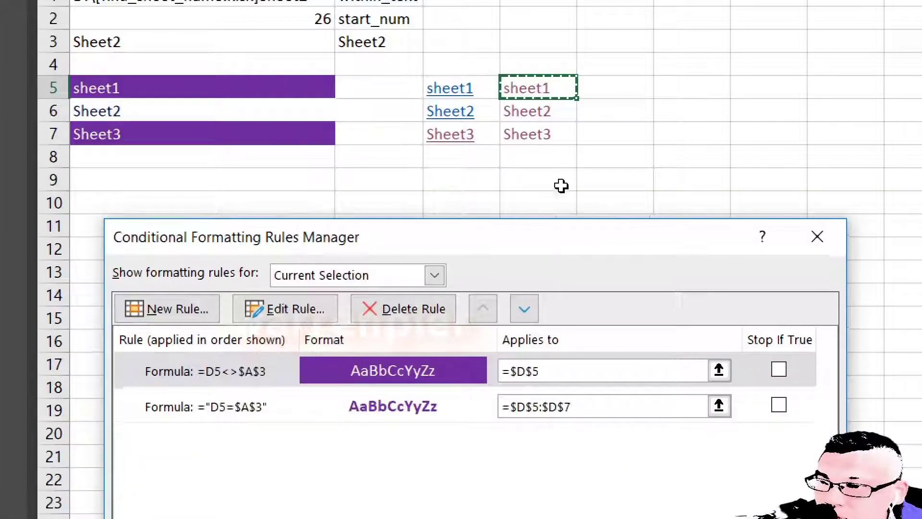
{"action": "left_click_drag", "start_coordinate": [531, 91], "coordinate": [536, 136]}
{"action": "left_click_drag", "start_coordinate": [597, 252], "coordinate": [605, 103]}
{"action": "left_click", "coordinate": [798, 398]}
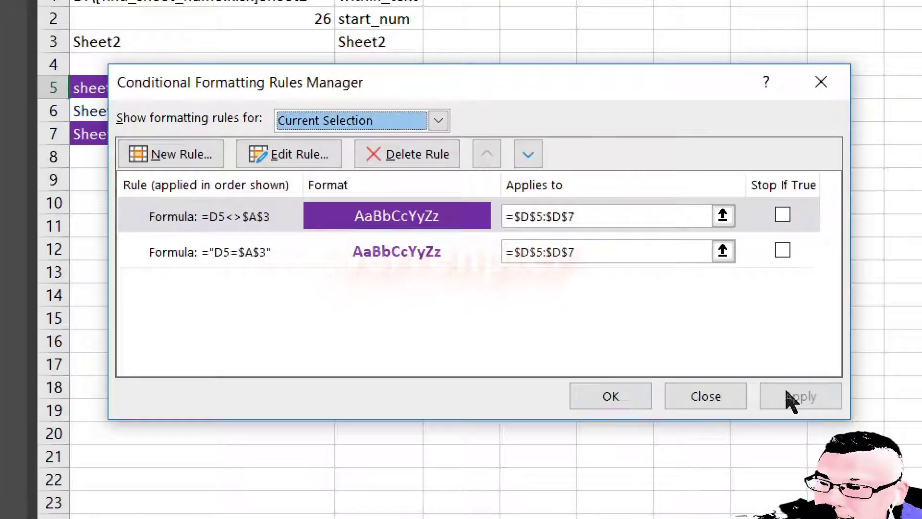
{"action": "left_click", "coordinate": [606, 395]}
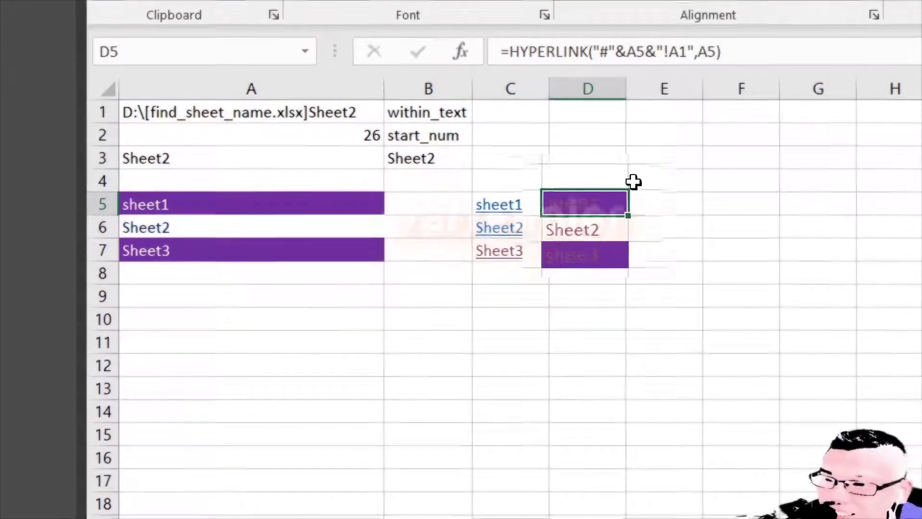
{"action": "left_click", "coordinate": [631, 180]}
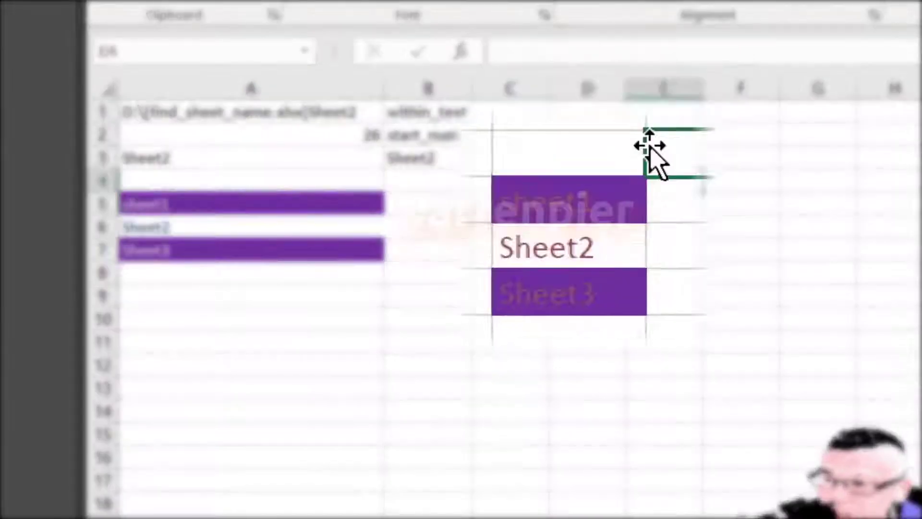
{"action": "key", "text": "Down"}
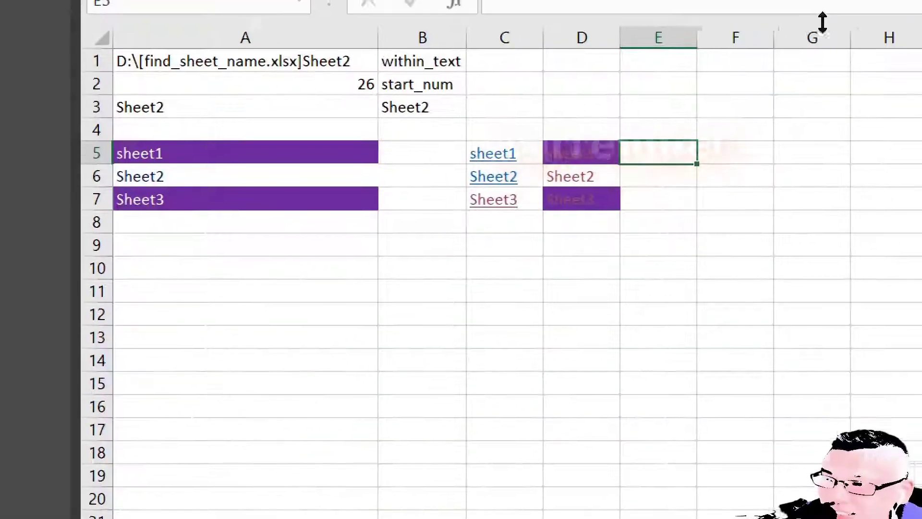
{"action": "key", "text": "Up"}
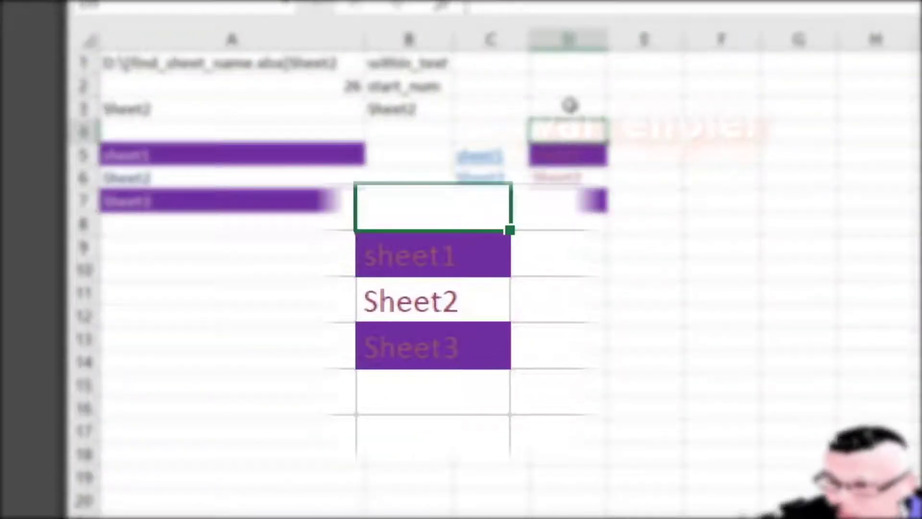
Set the font color of the link cells D5:D7 to Automatic.
{"action": "key", "text": "Down"}
{"action": "key", "text": "shift+Down"}
{"action": "key", "text": "shift+Down"}
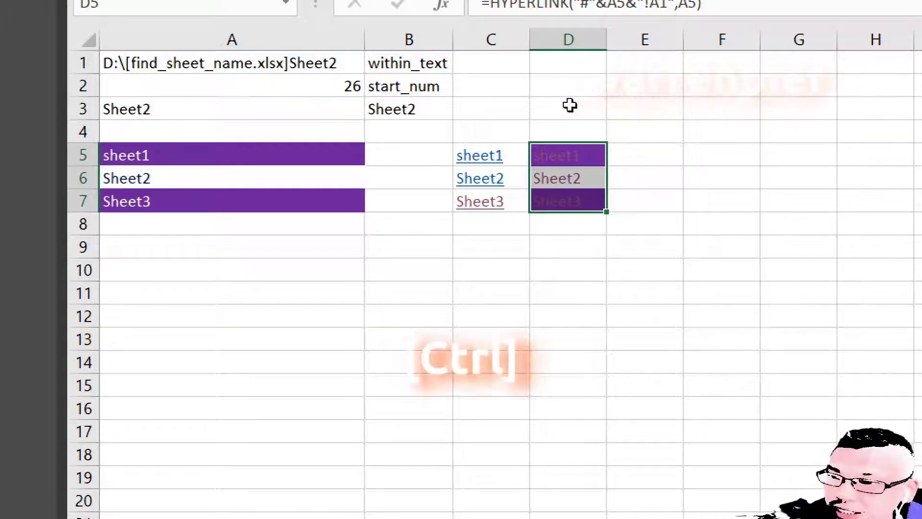
{"action": "key", "text": "ctrl+1"}
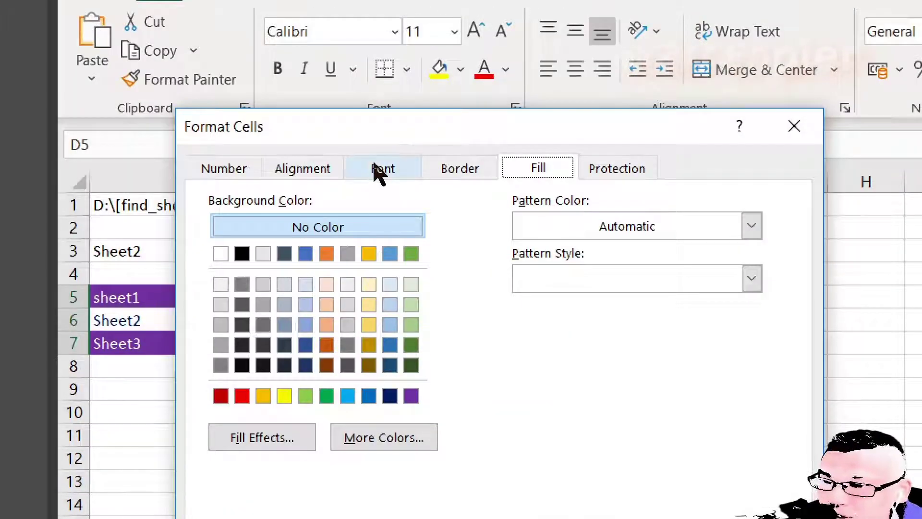
{"action": "left_click", "coordinate": [379, 169]}
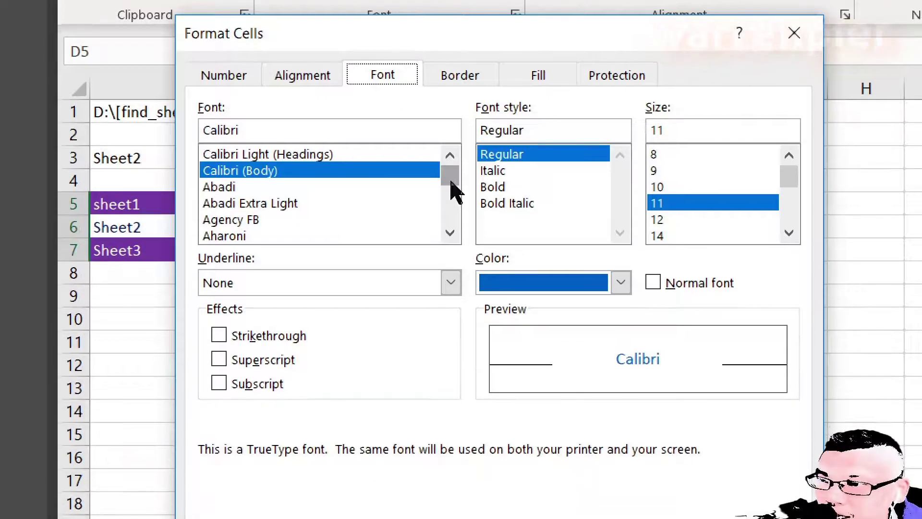
{"action": "left_click", "coordinate": [236, 81]}
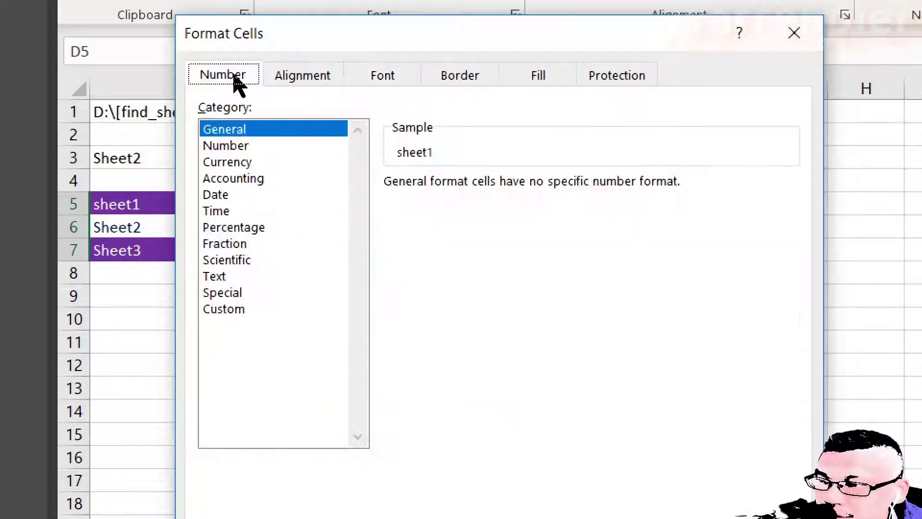
{"action": "left_click", "coordinate": [302, 77]}
{"action": "left_click", "coordinate": [383, 74]}
{"action": "left_click", "coordinate": [460, 74]}
{"action": "left_click", "coordinate": [534, 74]}
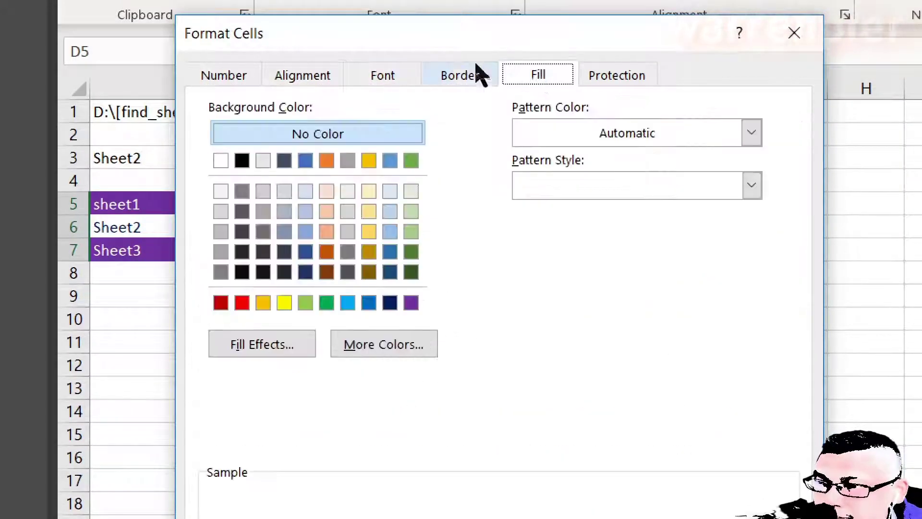
{"action": "left_click", "coordinate": [477, 72]}
{"action": "left_click", "coordinate": [407, 72]}
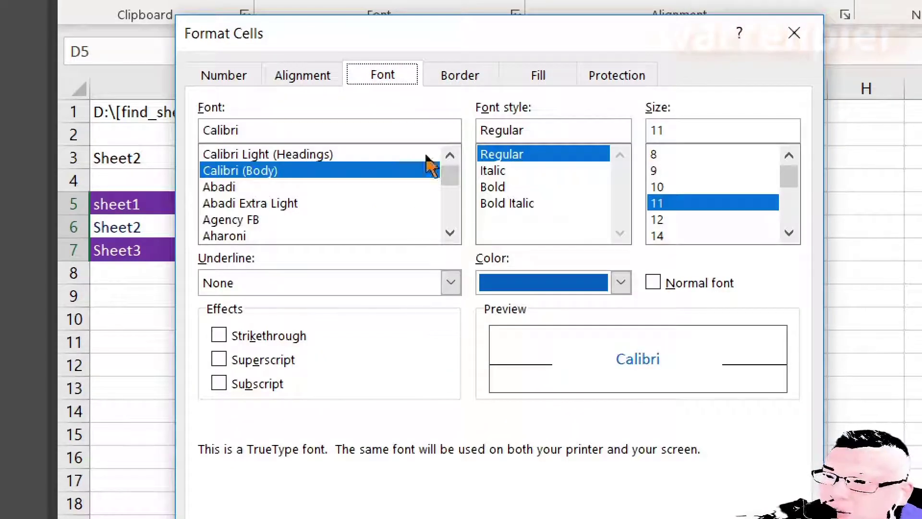
{"action": "left_click", "coordinate": [577, 294]}
{"action": "left_click", "coordinate": [569, 311]}
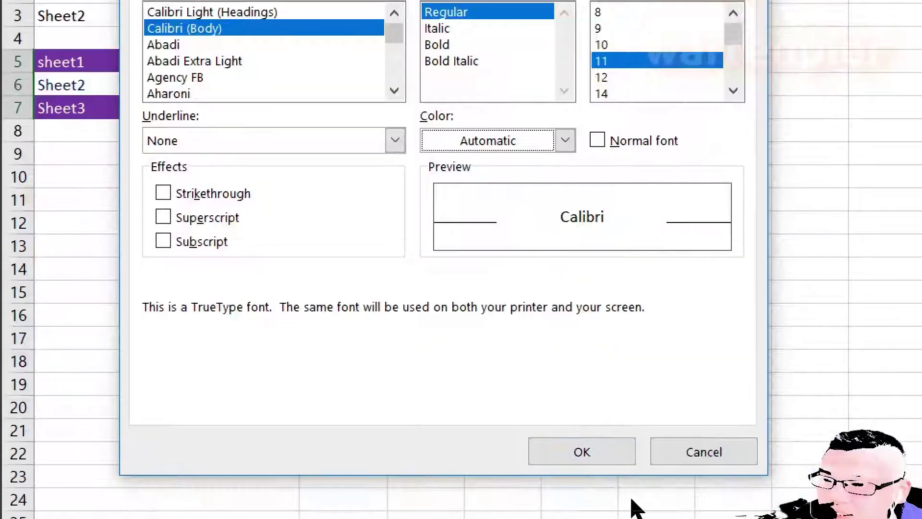
{"action": "left_click", "coordinate": [591, 457]}
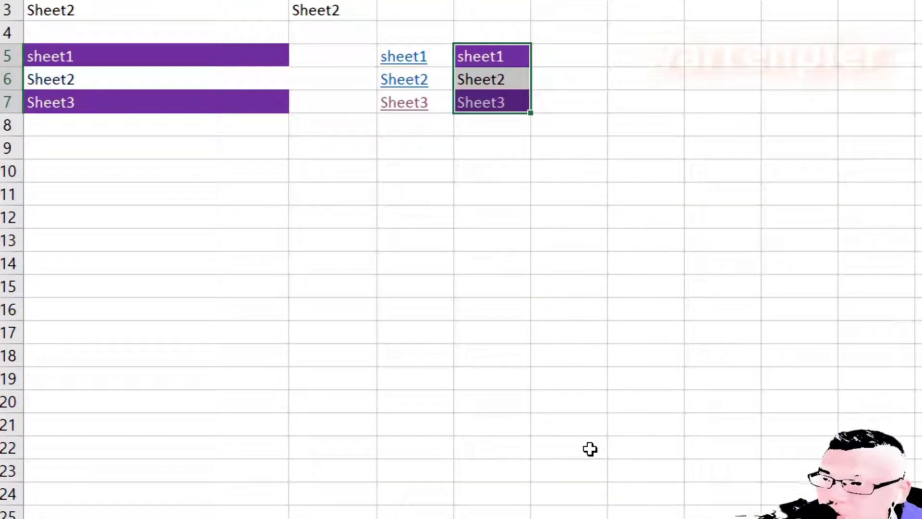
{"action": "left_click", "coordinate": [595, 60]}
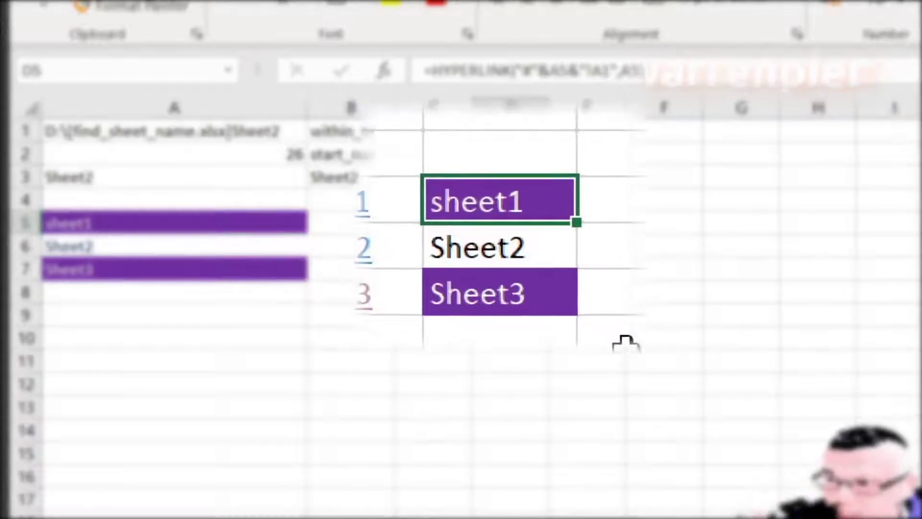
{"action": "key", "text": "Down"}
{"action": "key", "text": "Down"}
{"action": "key", "text": "Up"}
{"action": "key", "text": "Up"}
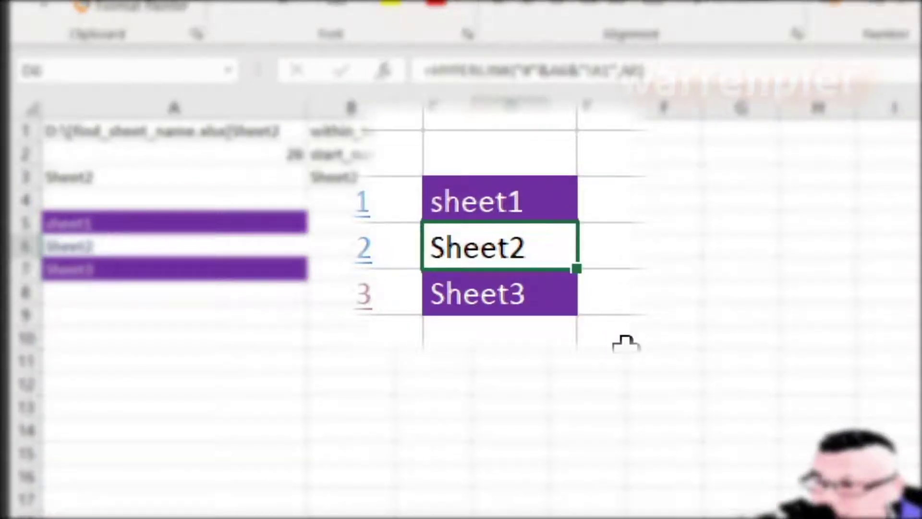
Give the sheet name cells A5:A7 a black background fill.
{"action": "key", "text": "Left"}
{"action": "key", "text": "Left"}
{"action": "key", "text": "Left"}
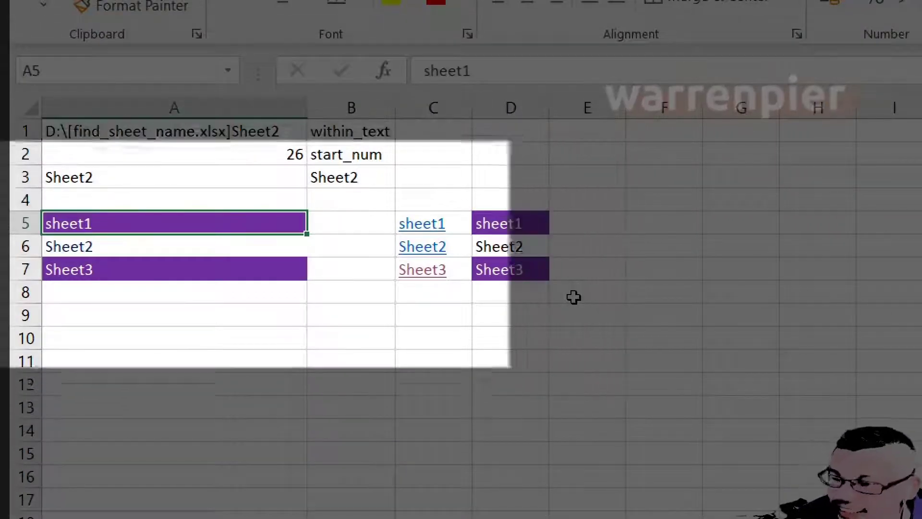
{"action": "key", "text": "shift+Down"}
{"action": "key", "text": "shift+Down"}
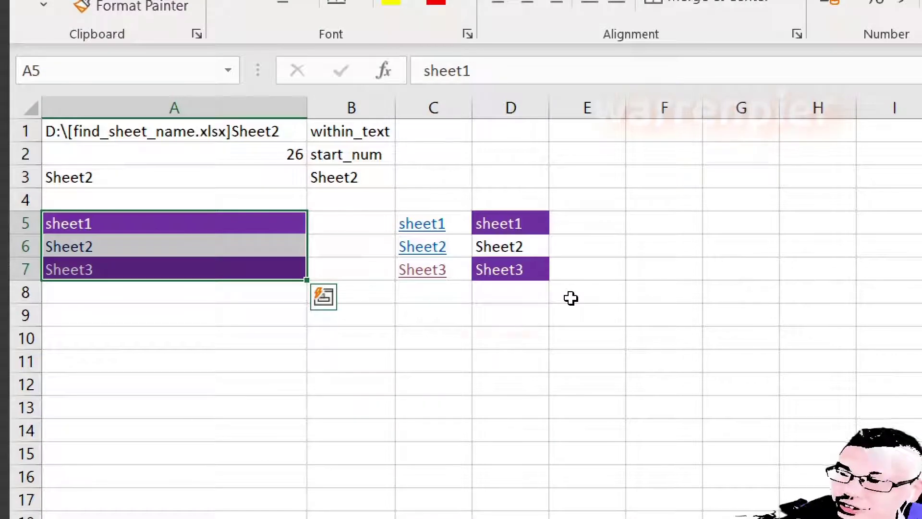
{"action": "key", "text": "ctrl+1"}
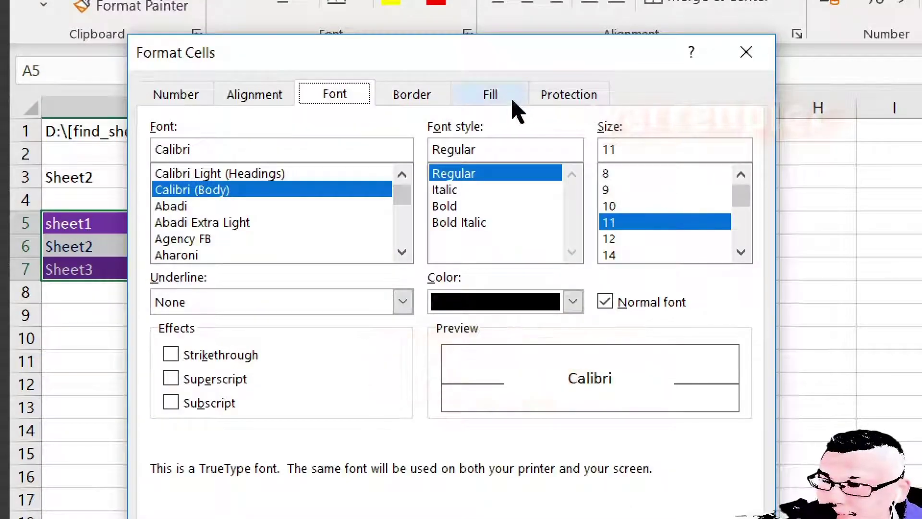
{"action": "left_click", "coordinate": [490, 95]}
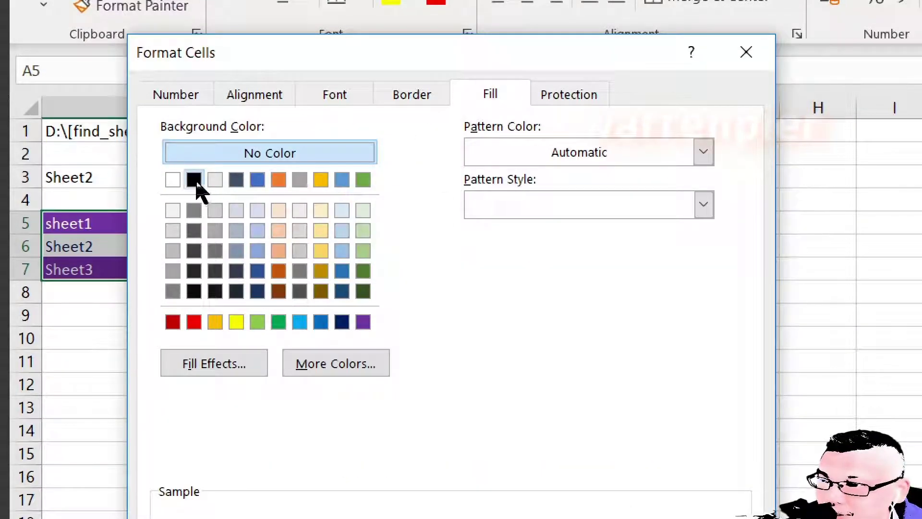
{"action": "left_click", "coordinate": [195, 181]}
Set the font color of A5:A7 to white and confirm the cell formatting.
{"action": "left_click", "coordinate": [346, 100]}
{"action": "left_click", "coordinate": [573, 302]}
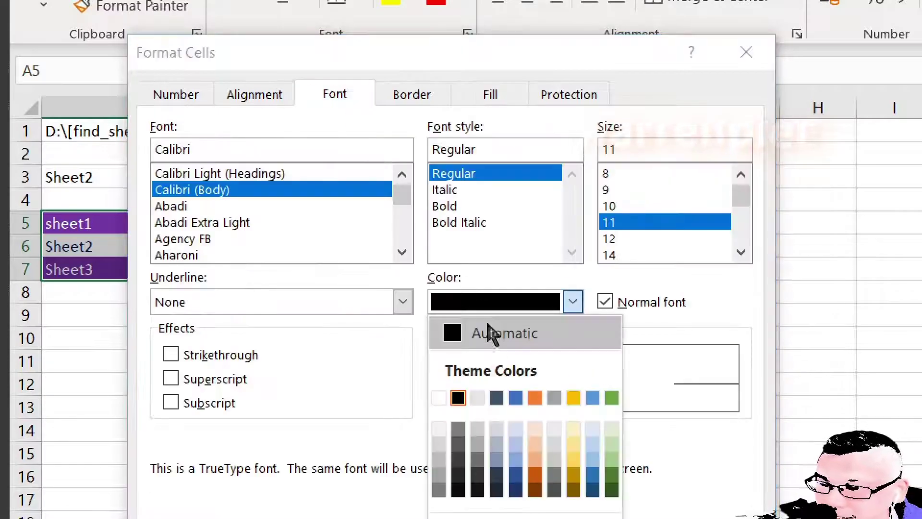
{"action": "left_click", "coordinate": [438, 397]}
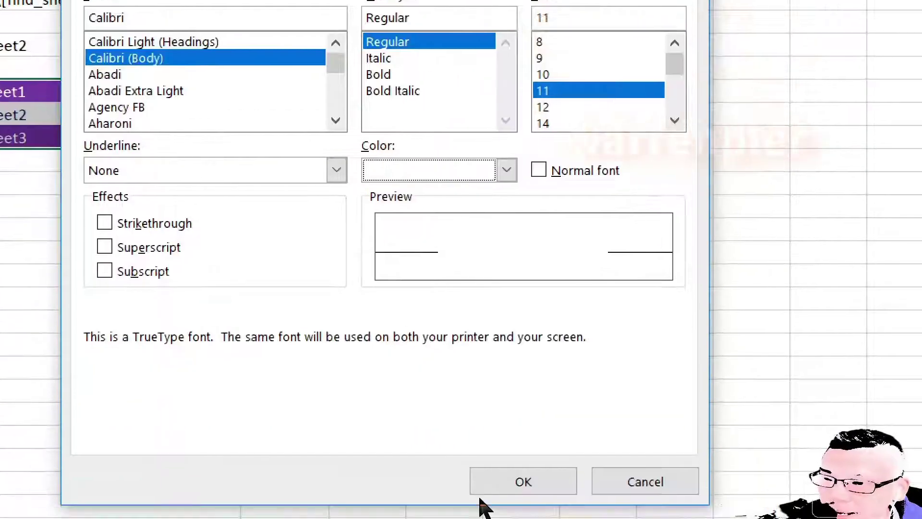
{"action": "left_click", "coordinate": [499, 487]}
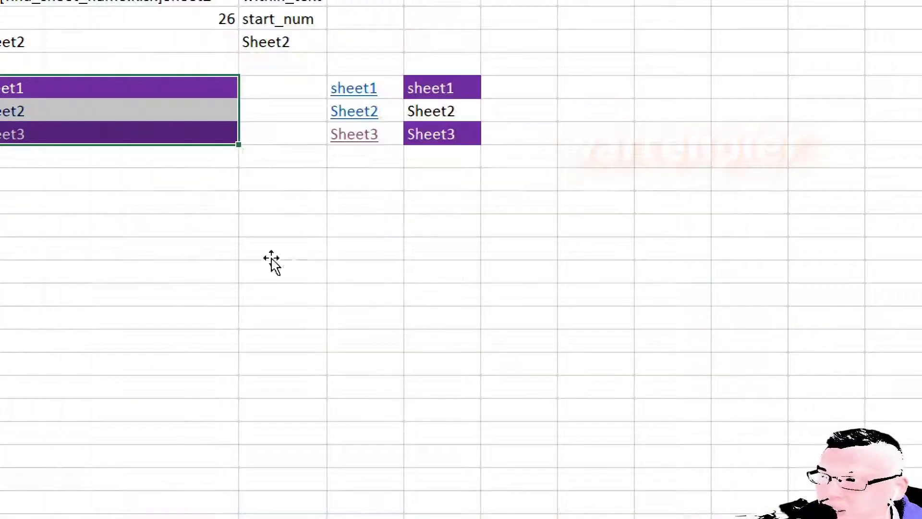
{"action": "left_click", "coordinate": [272, 259]}
{"action": "key", "text": "Left"}
{"action": "key", "text": "Up"}
{"action": "key", "text": "Up"}
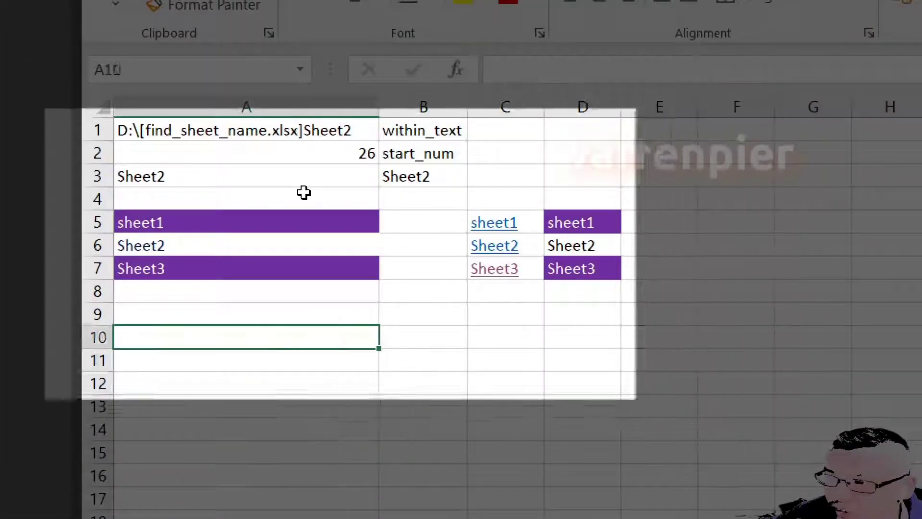
{"action": "key", "text": "Up"}
{"action": "key", "text": "Up"}
{"action": "left_click", "coordinate": [303, 192]}
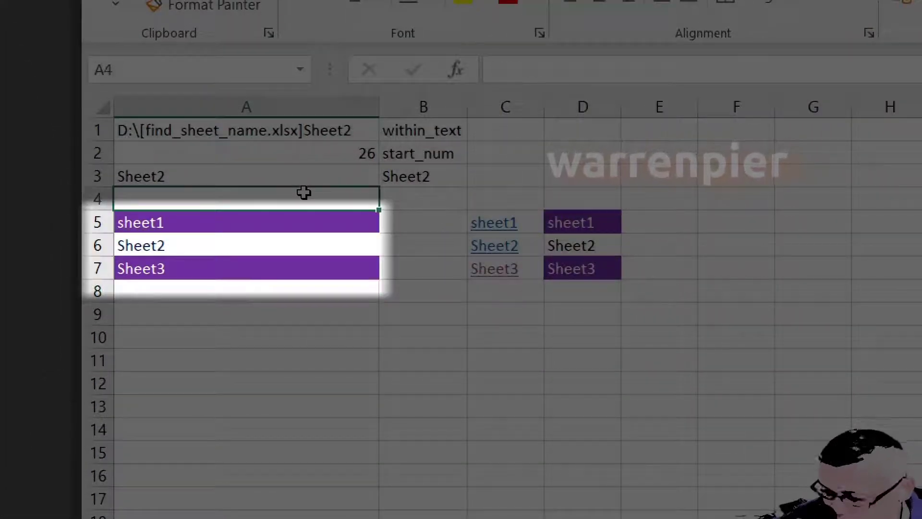
Delete both conditional formatting rules, =A5<>$A$3 and =A5=$A$3, from A5:A7 and apply the change.
{"action": "key", "text": "Down"}
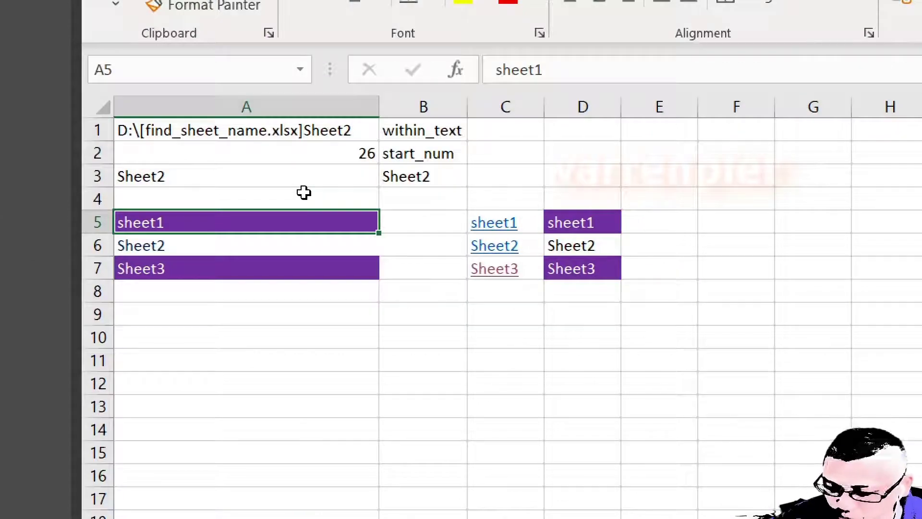
{"action": "key", "text": "alt"}
{"action": "key", "text": "o"}
{"action": "key", "text": "d"}
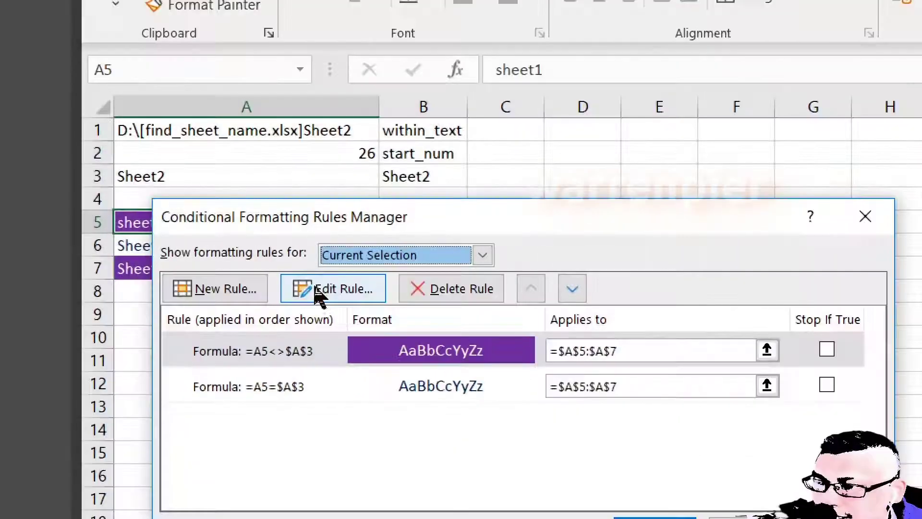
{"action": "left_click", "coordinate": [323, 289]}
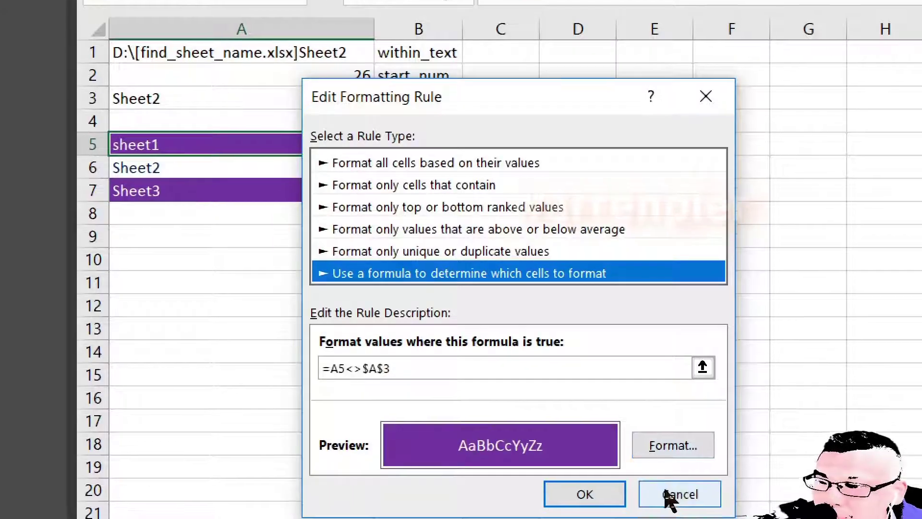
{"action": "left_click", "coordinate": [677, 501]}
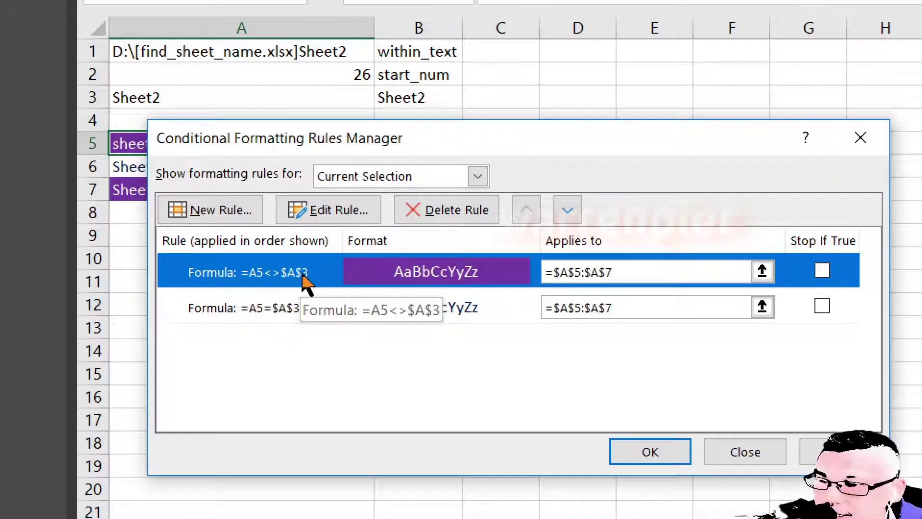
{"action": "key", "text": "Delete"}
{"action": "key", "text": "Delete"}
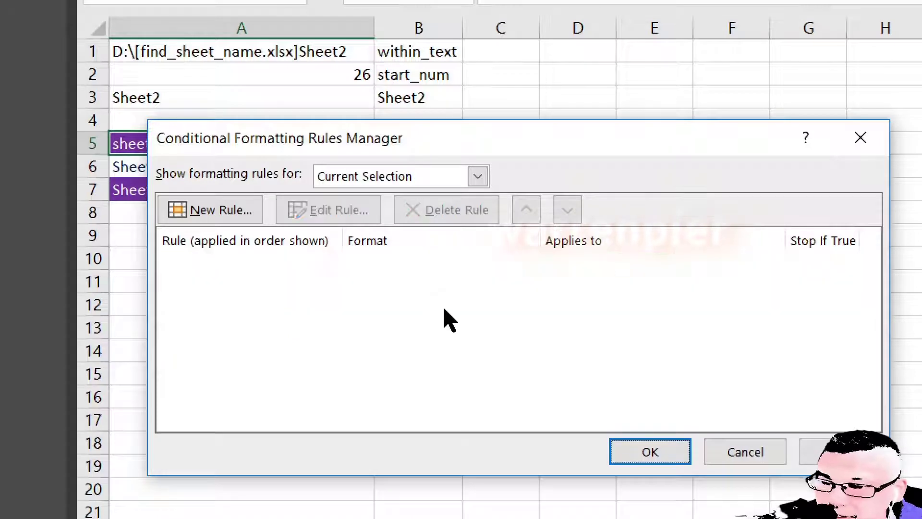
{"action": "left_click", "coordinate": [815, 439]}
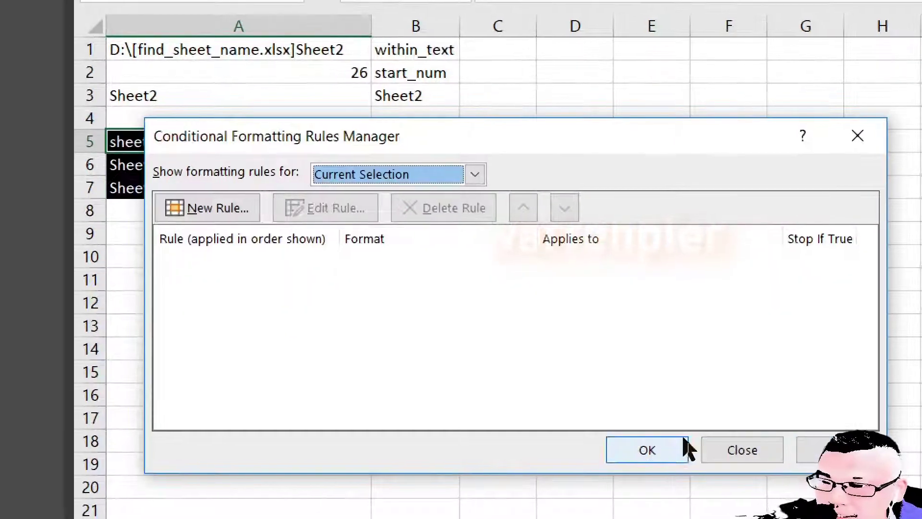
{"action": "left_click", "coordinate": [671, 446]}
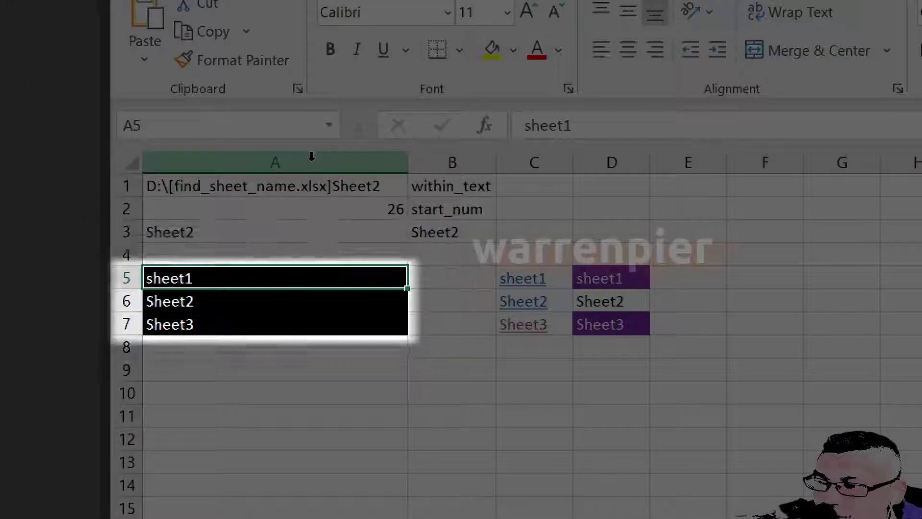
Hide column A, test the sheet1 link in D5, and return to Sheet2.
{"action": "right_click", "coordinate": [312, 158]}
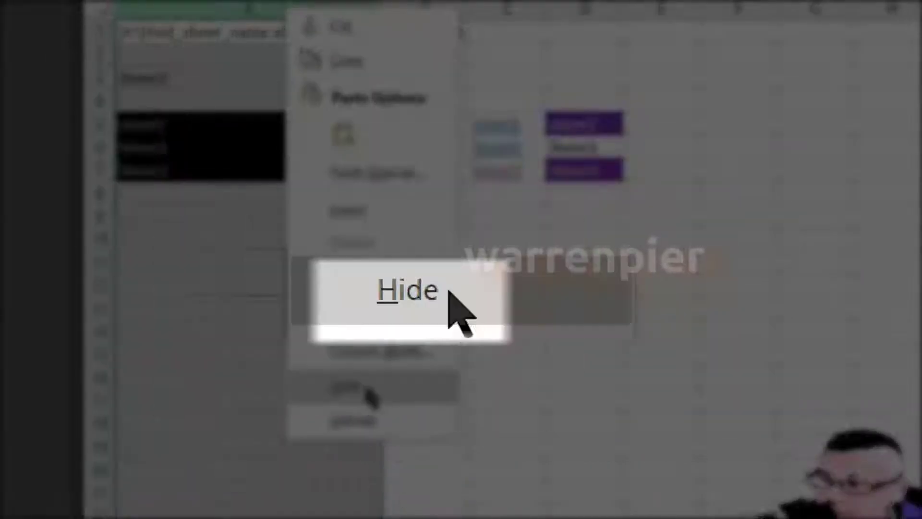
{"action": "left_click", "coordinate": [366, 387]}
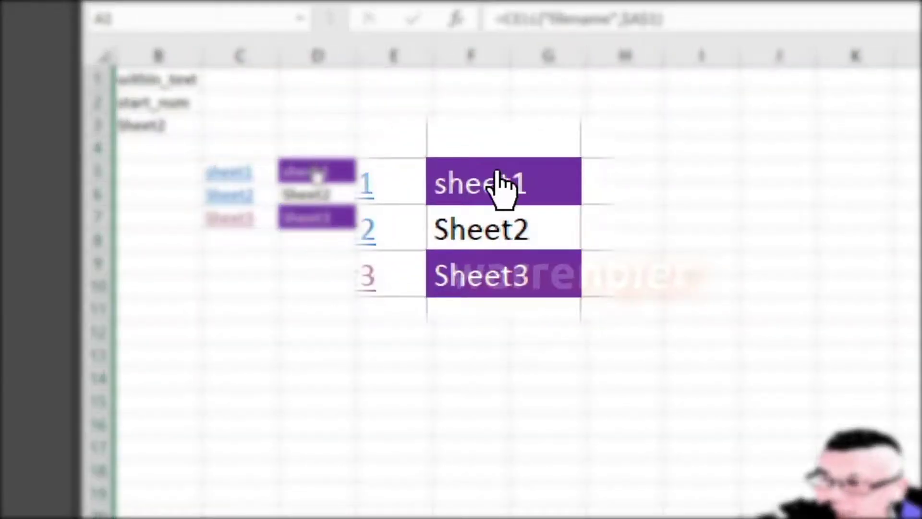
{"action": "left_click", "coordinate": [313, 165]}
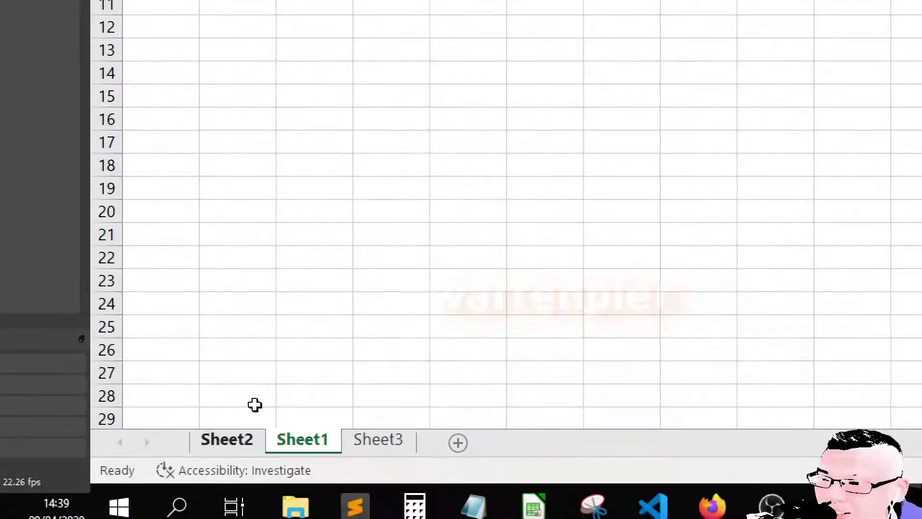
{"action": "left_click", "coordinate": [257, 440]}
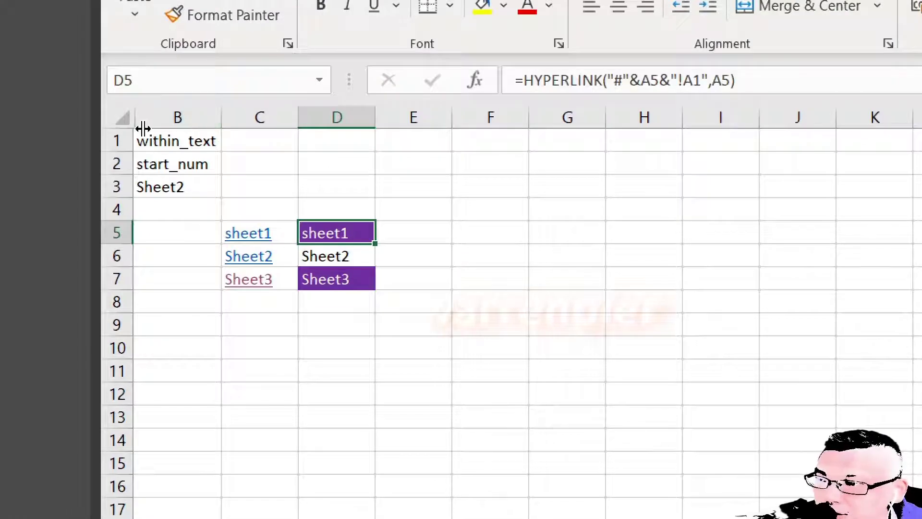
Unhide column A on Sheet2 by widening it to about the width of column B.
{"action": "left_click_drag", "start_coordinate": [137, 126], "coordinate": [226, 123]}
{"action": "left_click", "coordinate": [283, 184]}
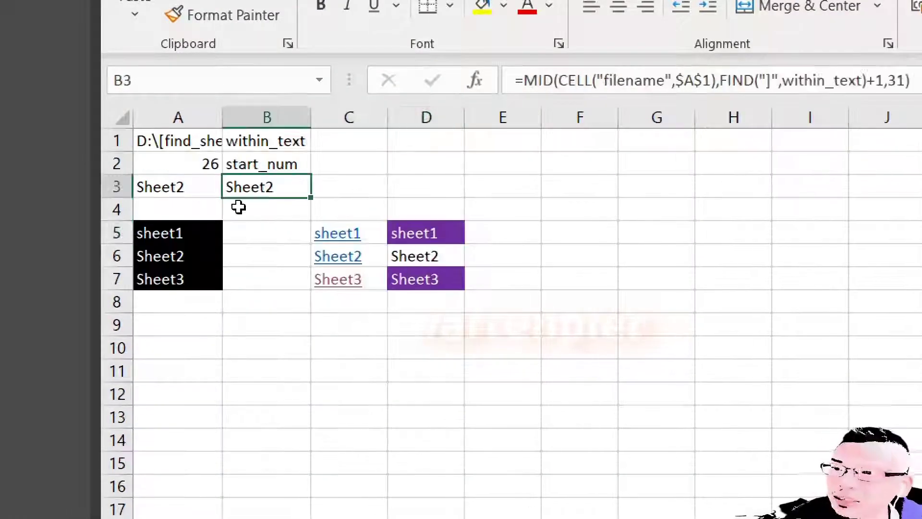
{"action": "key", "text": "Down"}
{"action": "key", "text": "Down"}
{"action": "key", "text": "Right"}
{"action": "key", "text": "Down"}
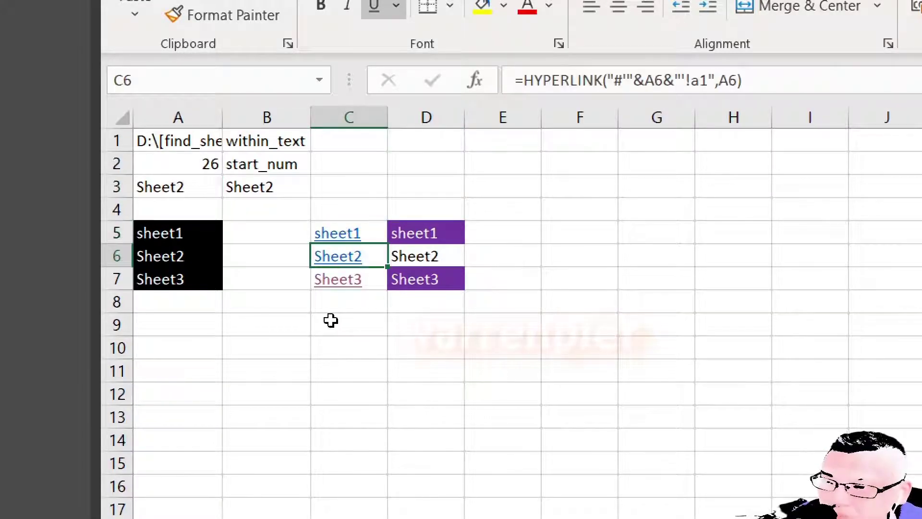
Rename the Sheet1 worksheet as Sheet11 to free up its original name.
{"action": "key", "text": "Down"}
{"action": "key", "text": "Right"}
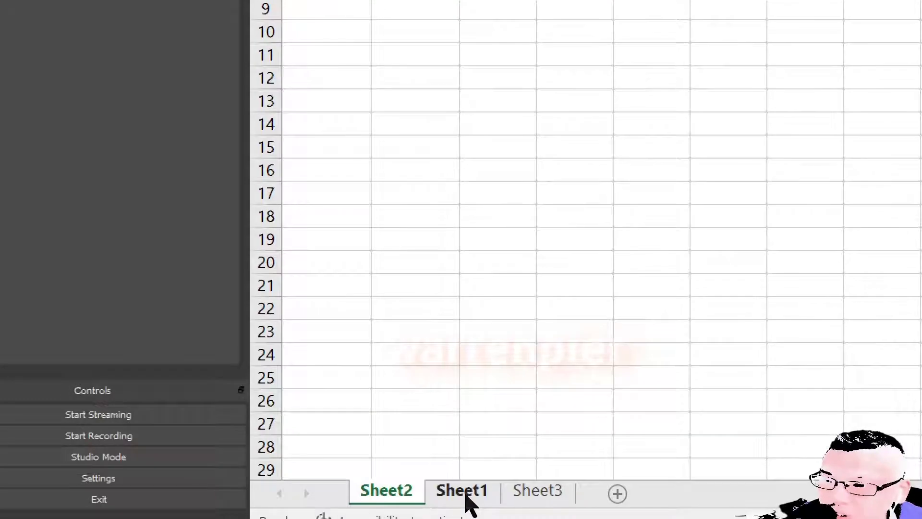
{"action": "double_click", "coordinate": [462, 491]}
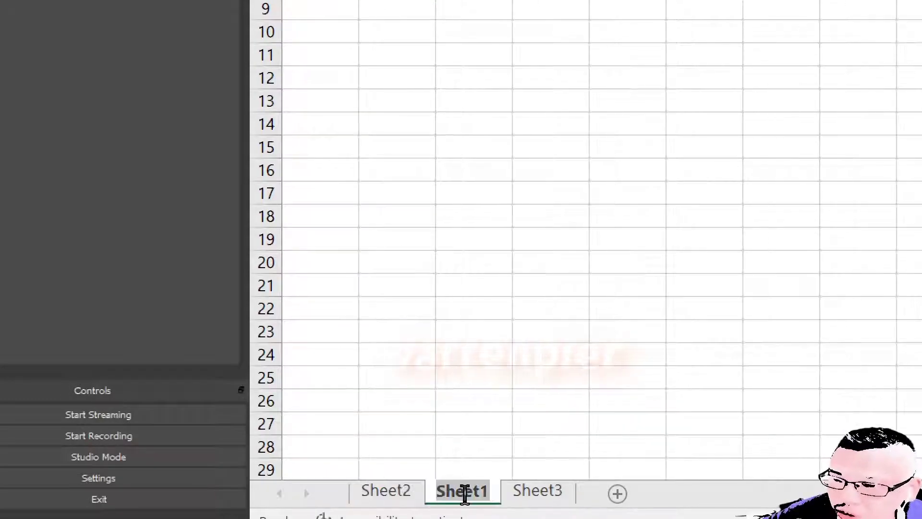
{"action": "key", "text": "End"}
{"action": "type", "text": "1"}
{"action": "key", "text": "Return"}
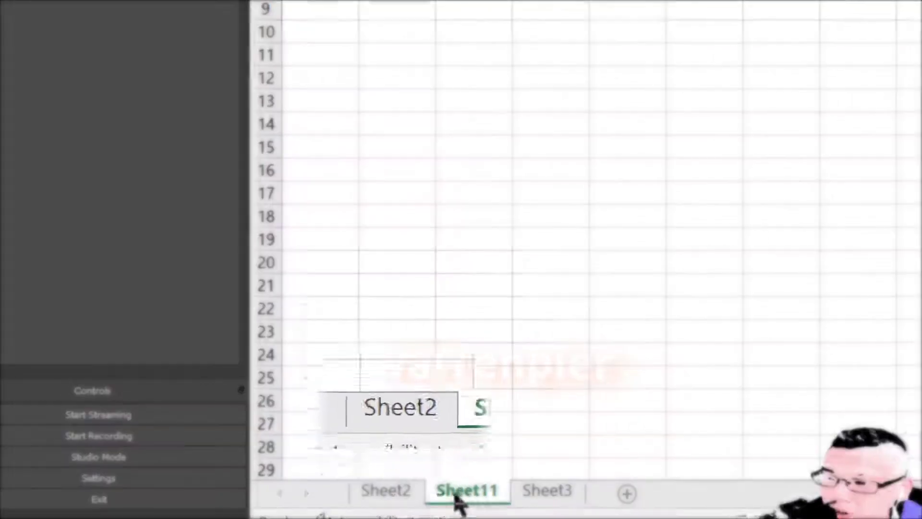
Rename the Sheet2 worksheet as Sheet1, test the sheet1 link in D5, and select cell E7.
{"action": "double_click", "coordinate": [412, 497]}
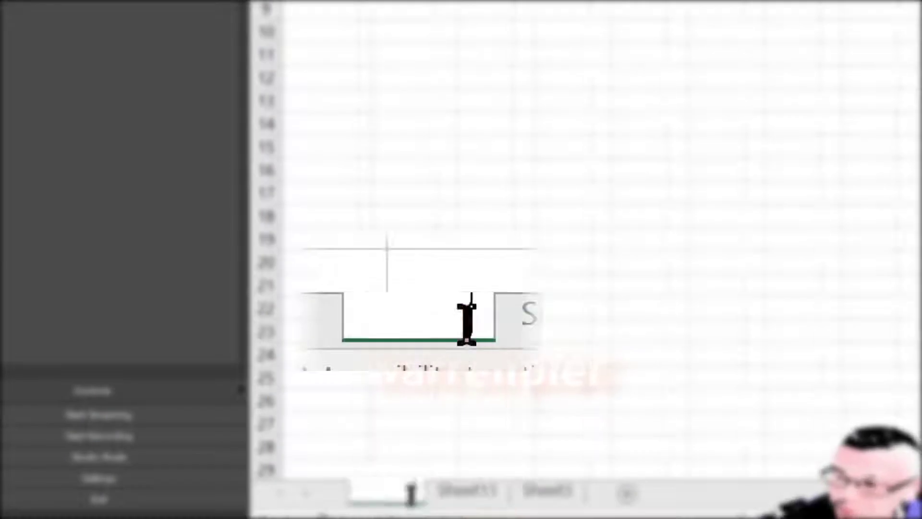
{"action": "key", "text": "End"}
{"action": "key", "text": "BackSpace"}
{"action": "type", "text": "1"}
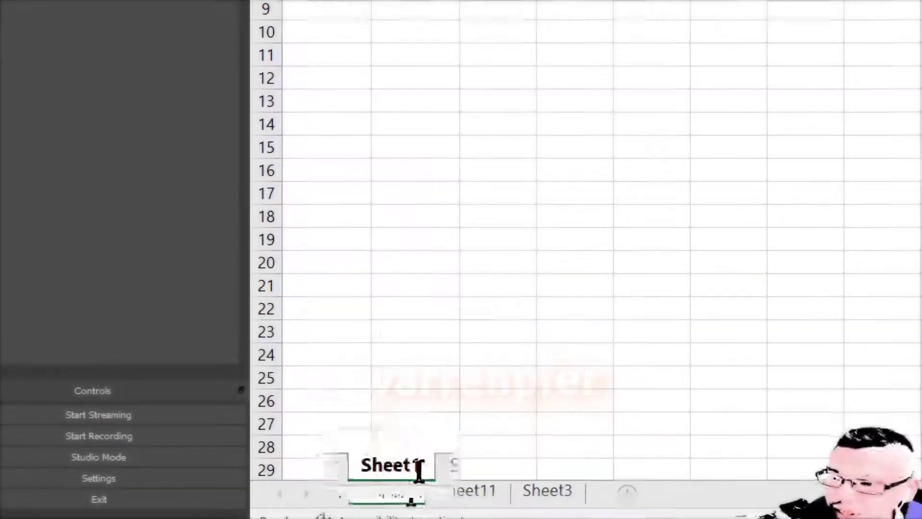
{"action": "key", "text": "Return"}
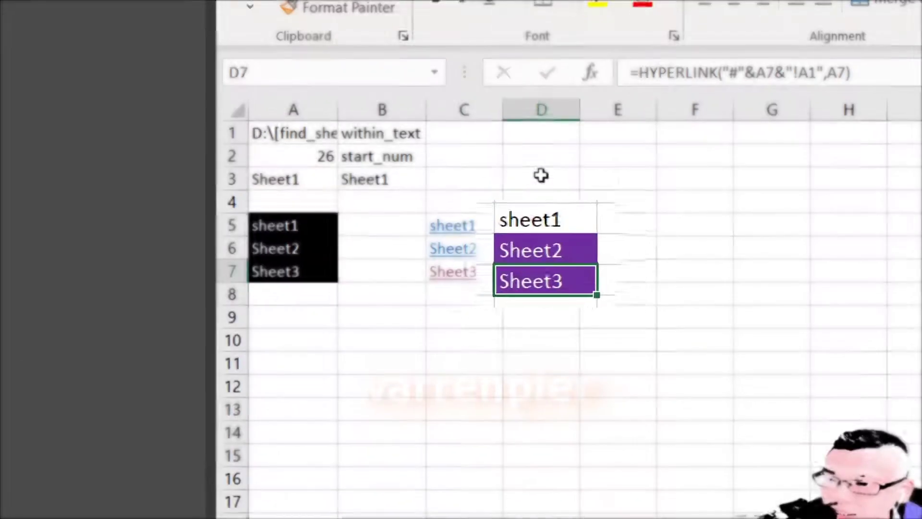
{"action": "left_click", "coordinate": [548, 238]}
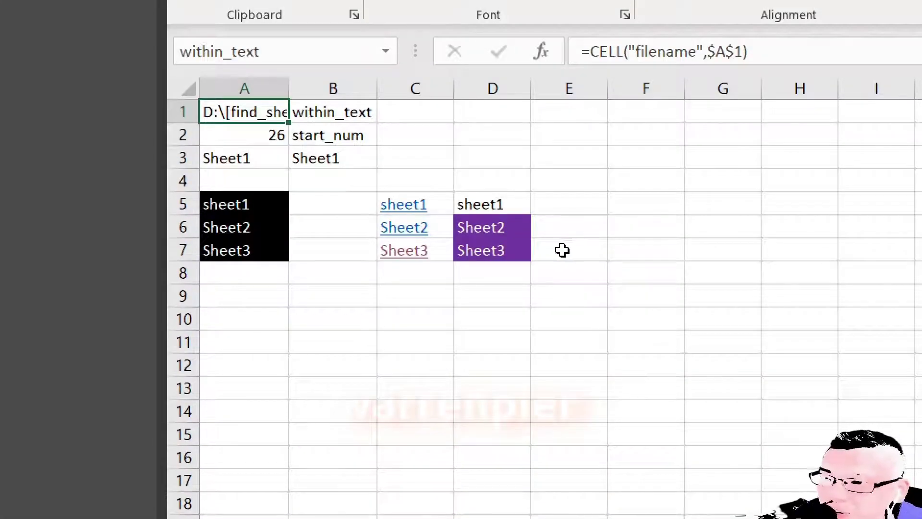
{"action": "left_click", "coordinate": [572, 248]}
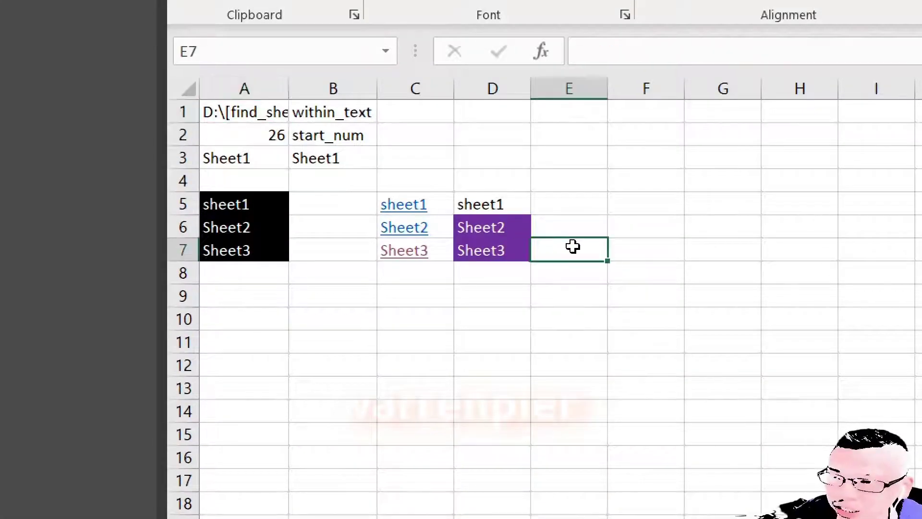